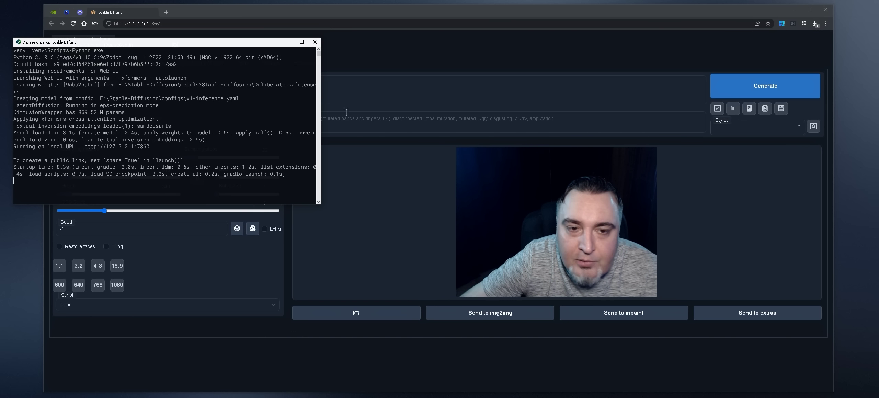
- Review the startup log in the Stable Diffusion console window and minimize the console to expose the web interface
left_click(289, 42)
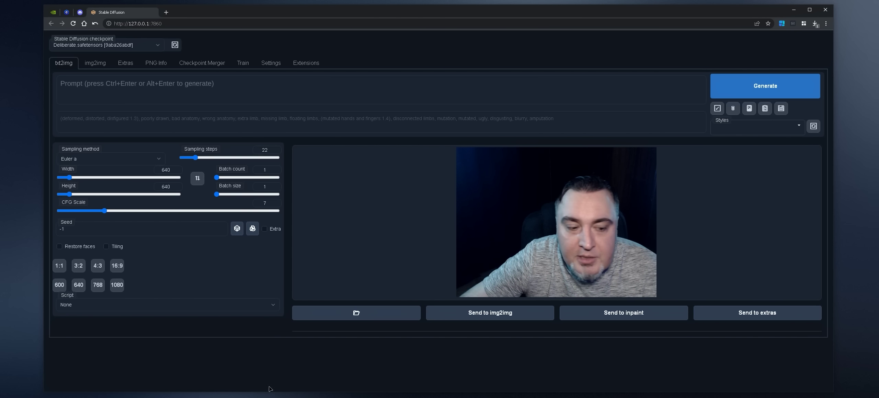
key("alt+Tab")
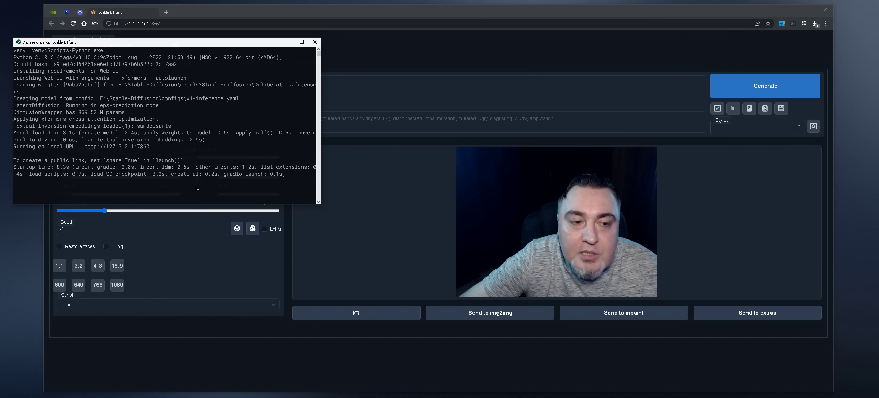
scroll(196, 188, "down", 2)
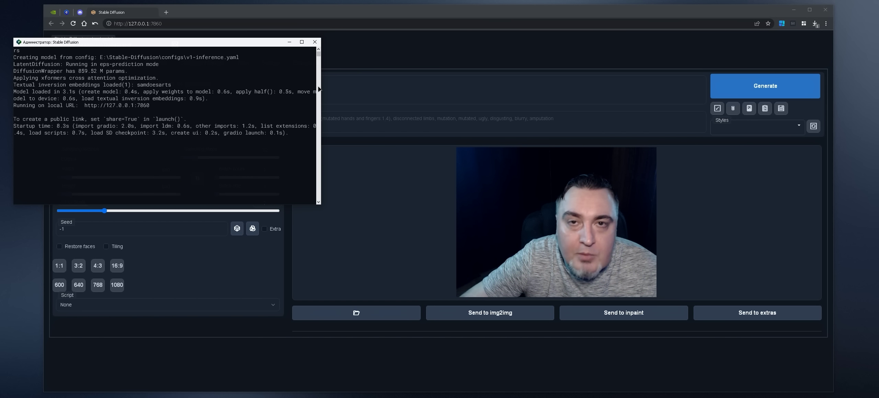
left_click(290, 42)
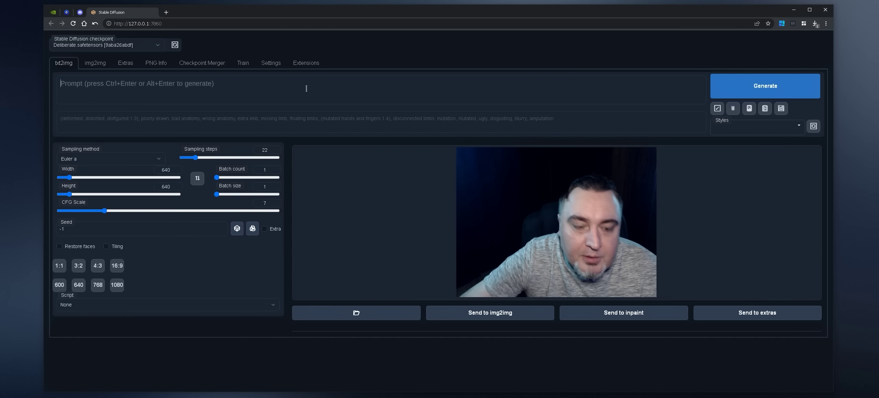
- Enter SFW and NSFW on two separate lines in the txt2img prompt
type("SFW")
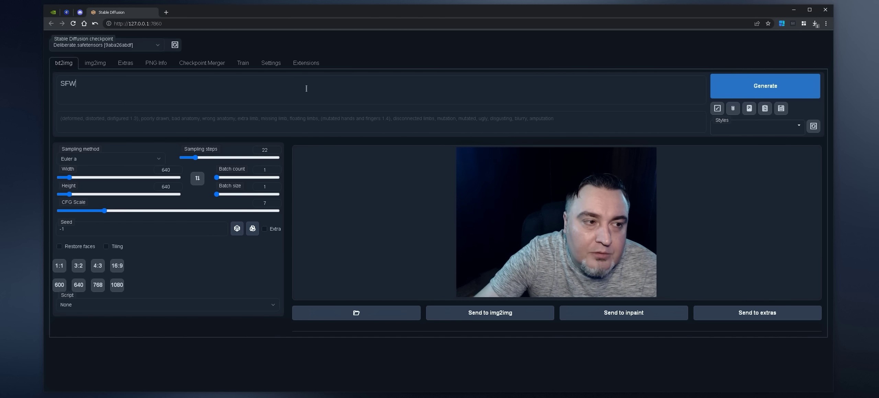
key("Return")
type("S")
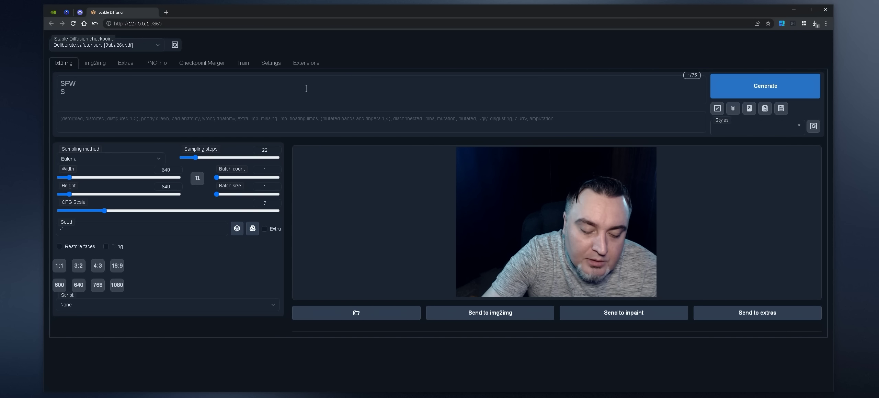
type("FW NSFW")
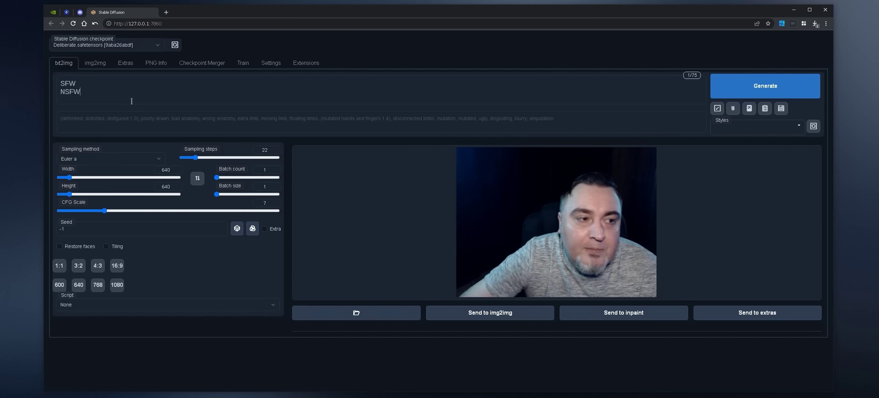
double_click(90, 96)
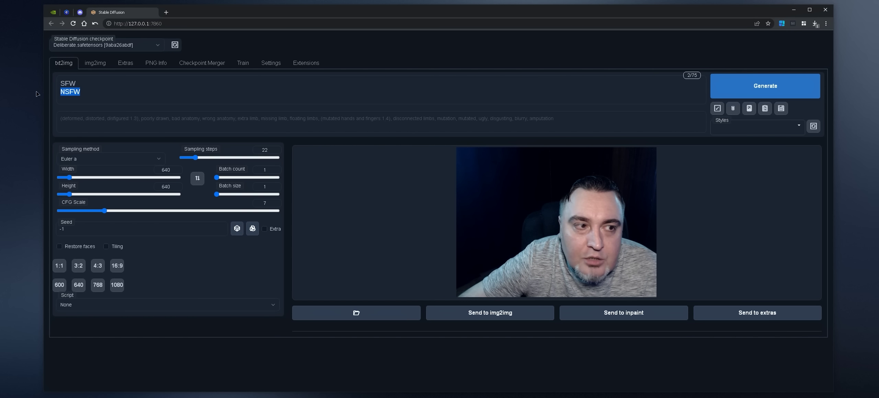
left_click(89, 91)
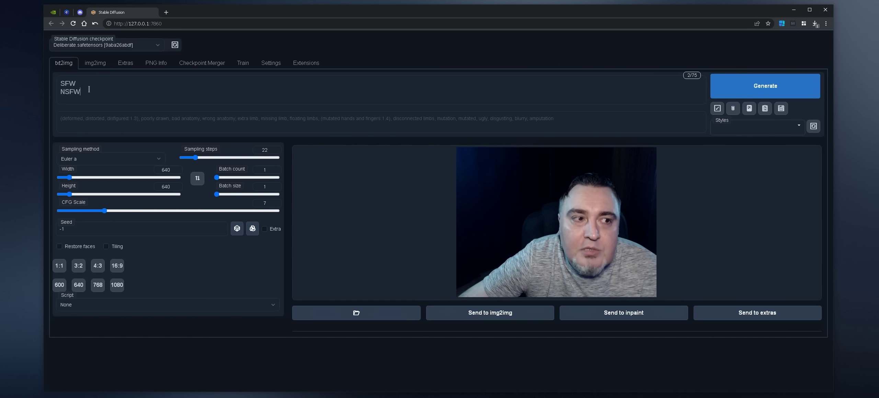
double_click(86, 83)
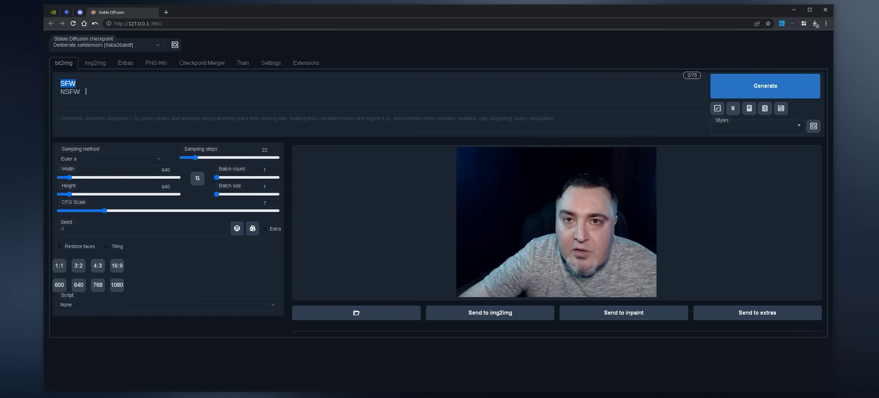
left_click(95, 91)
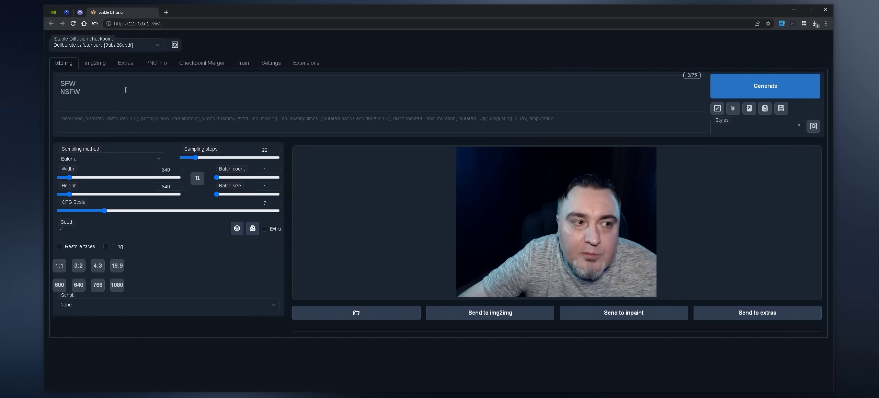
left_click_drag(101, 92, 35, 97)
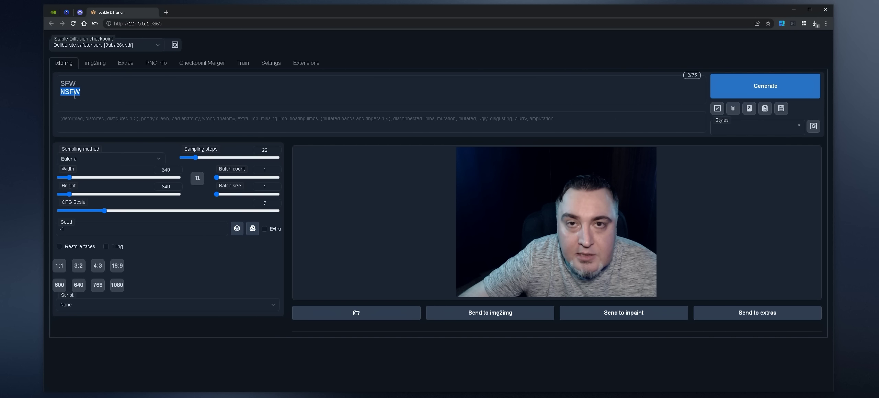
left_click_drag(95, 84, 44, 83)
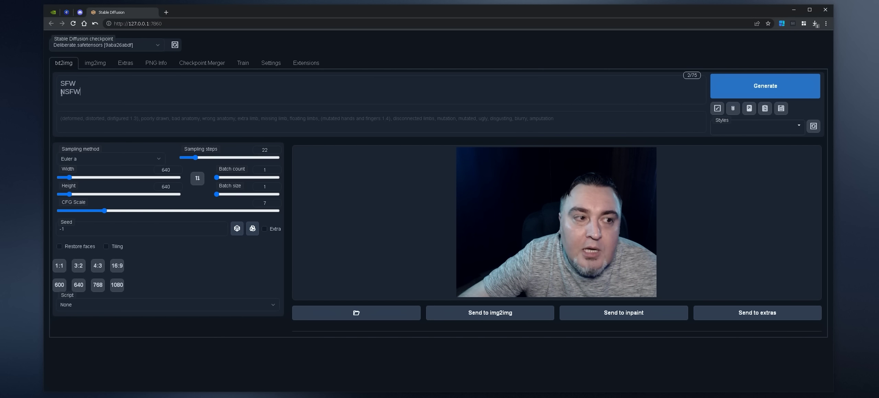
double_click(101, 93)
left_click(98, 92)
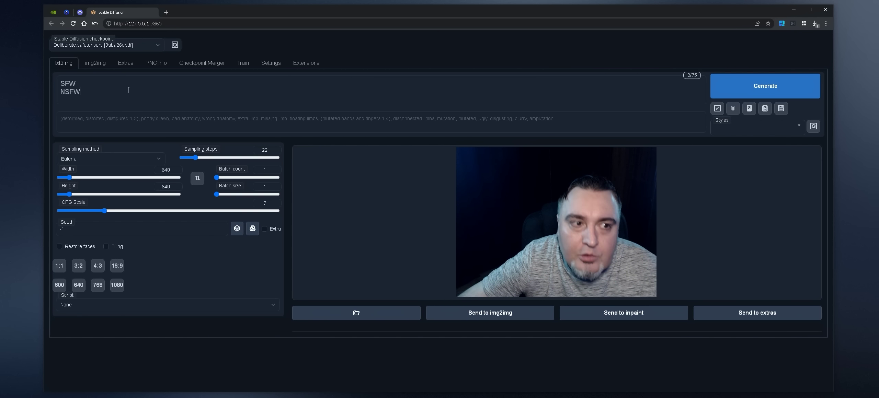
- Switch to Discord and open the ваши-арты-sfw channel on the Stable Diffusion server
left_click(80, 12)
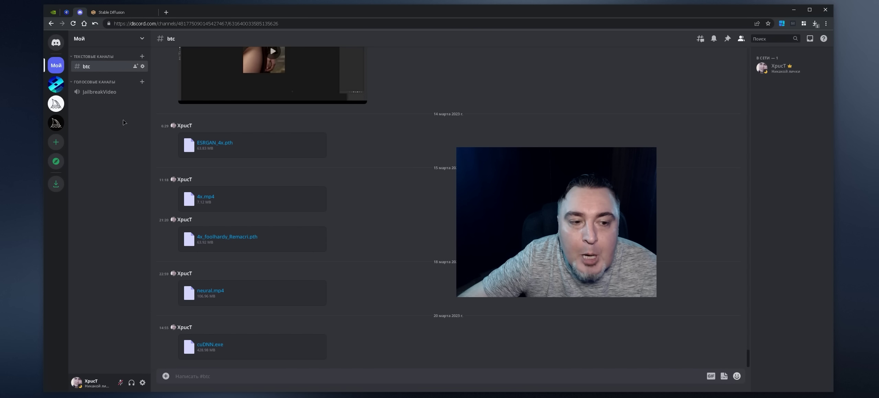
left_click(56, 84)
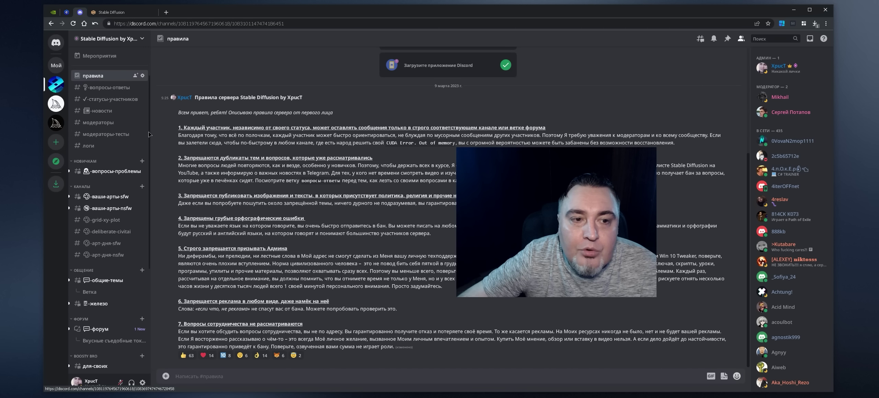
mouse_move(117, 201)
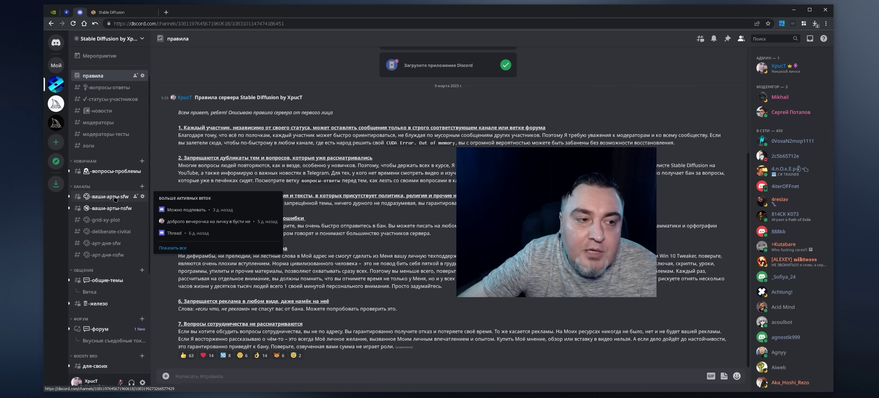
left_click(115, 199)
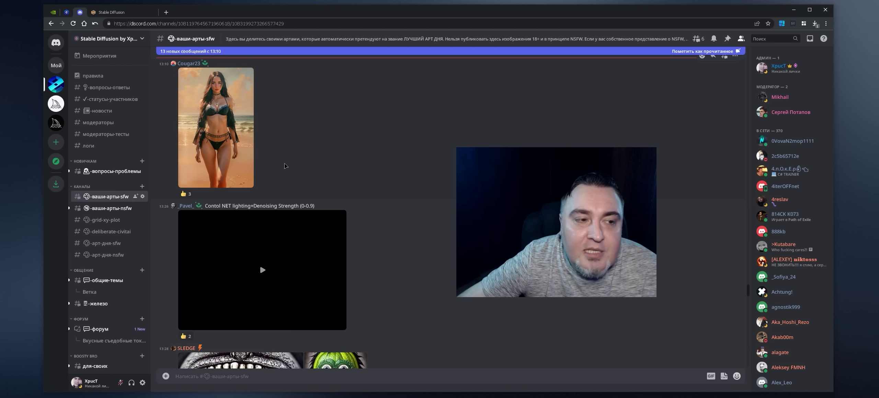
- Look through the Stable Diffusion server's channel list, from the Boosty voice channels back up to the rules channel
scroll(105, 321, "down", 5)
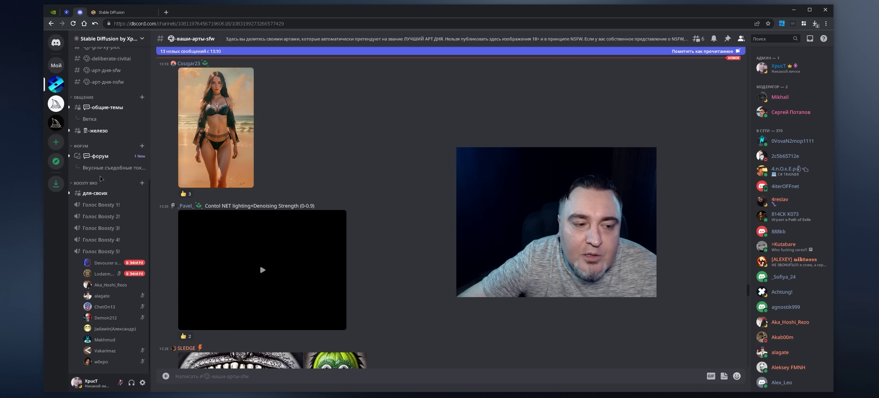
scroll(100, 182, "up", 4)
scroll(101, 181, "up", 3)
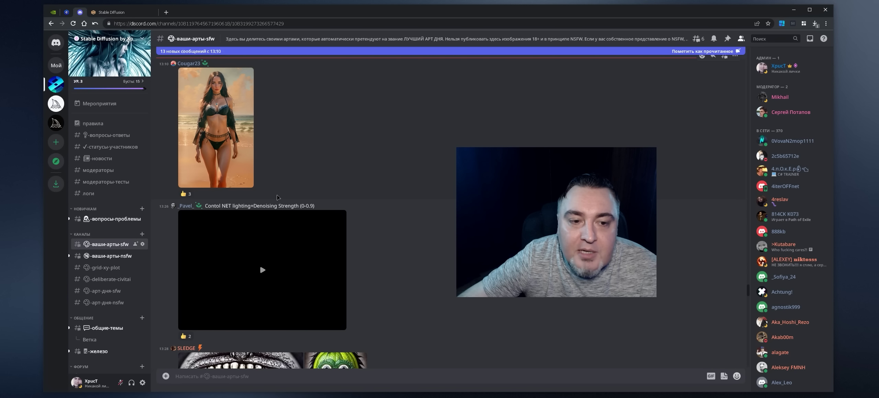
scroll(149, 181, "down", 1)
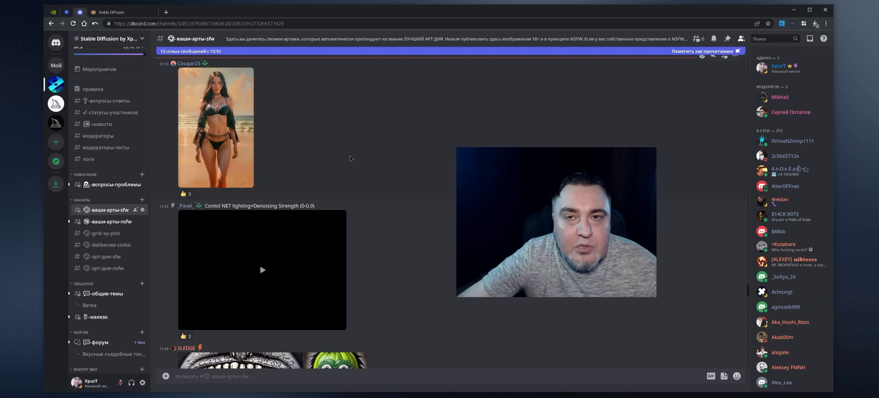
- Find the artwork of the woman on the beach in the SFW feed and examine it enlarged
scroll(375, 181, "up", 2)
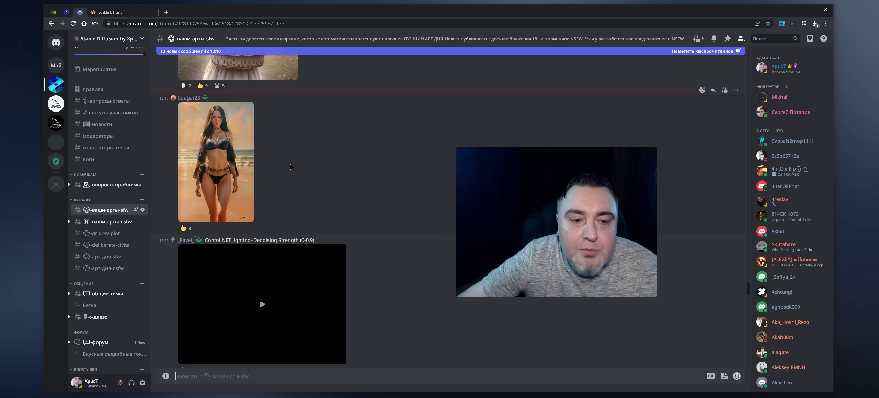
scroll(290, 167, "down", 4)
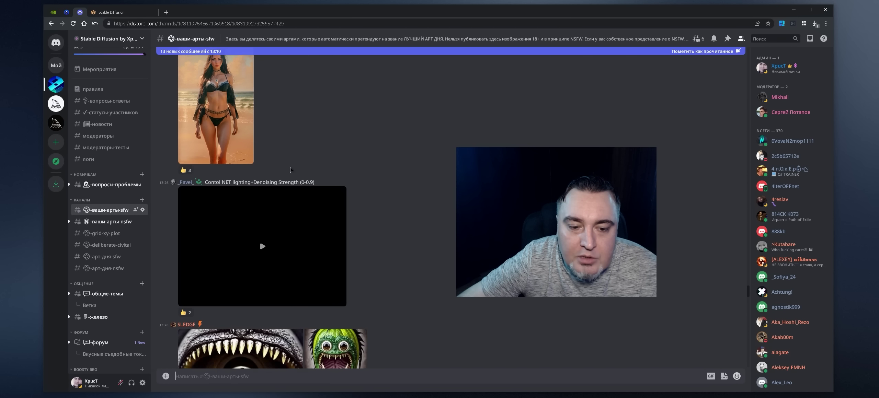
scroll(384, 190, "up", 6)
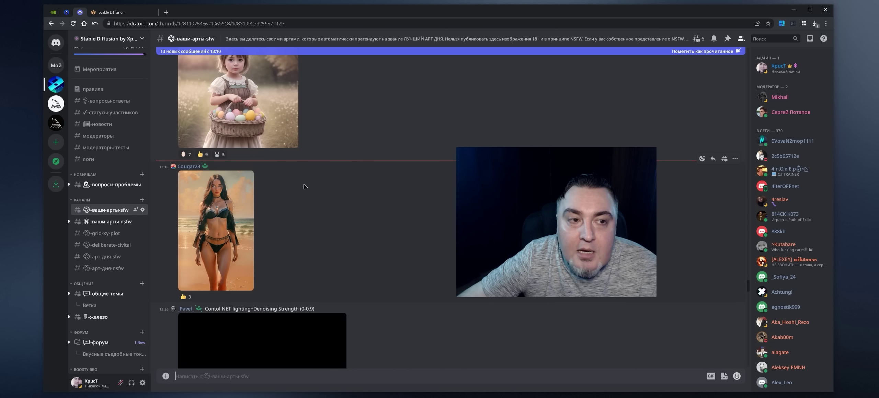
scroll(311, 185, "down", 1)
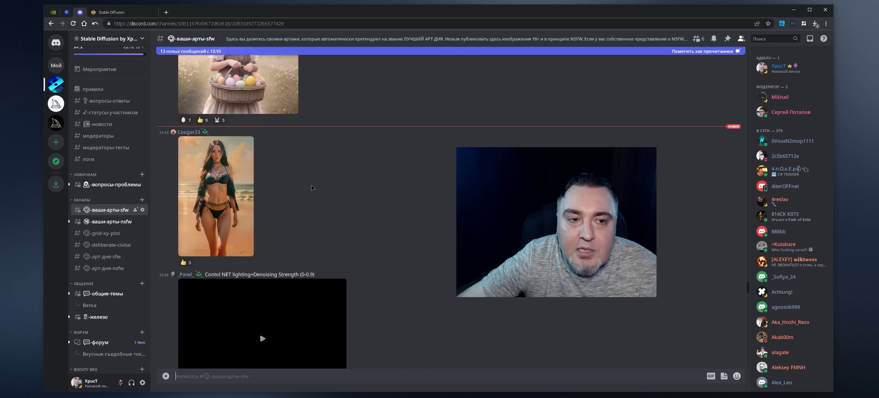
left_click(217, 162)
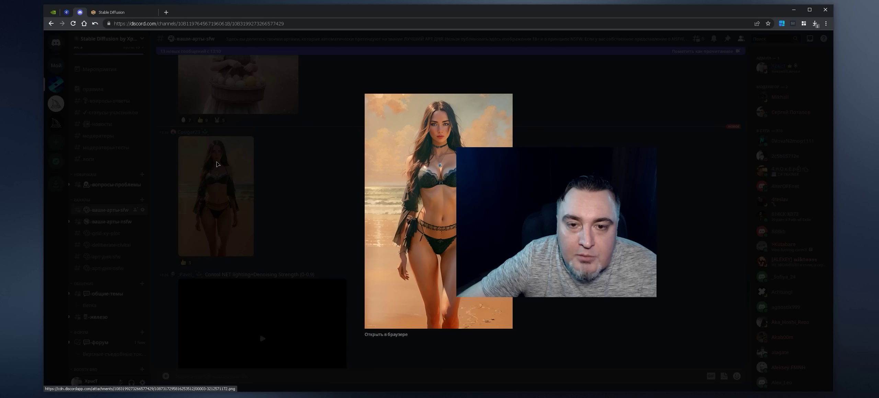
left_click(304, 168)
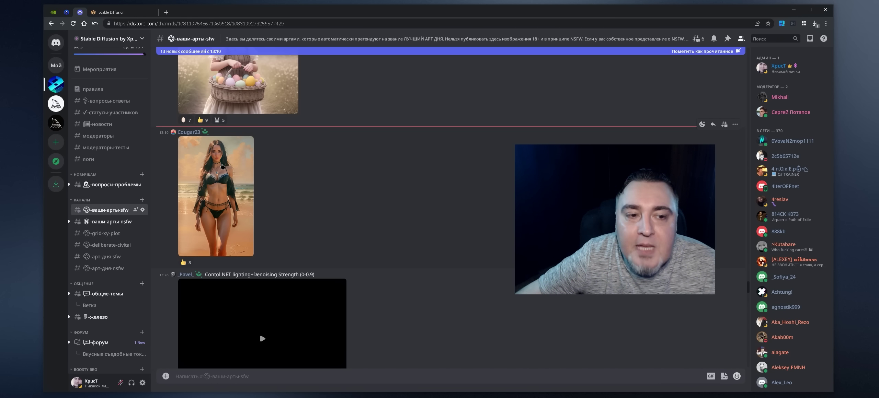
left_click(248, 175)
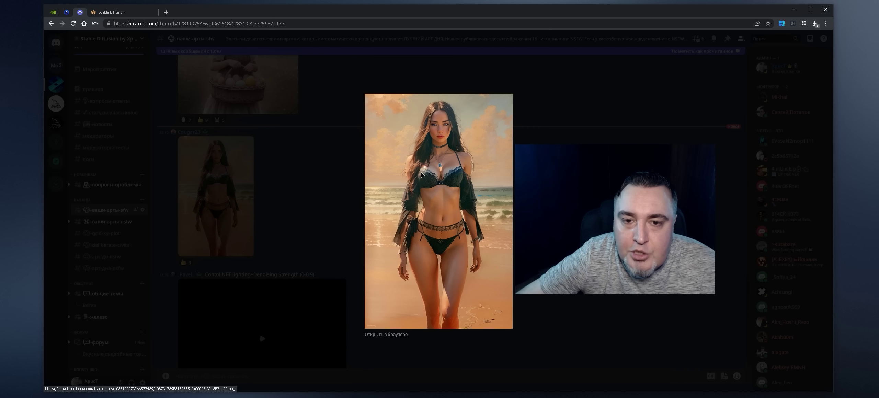
left_click(292, 152)
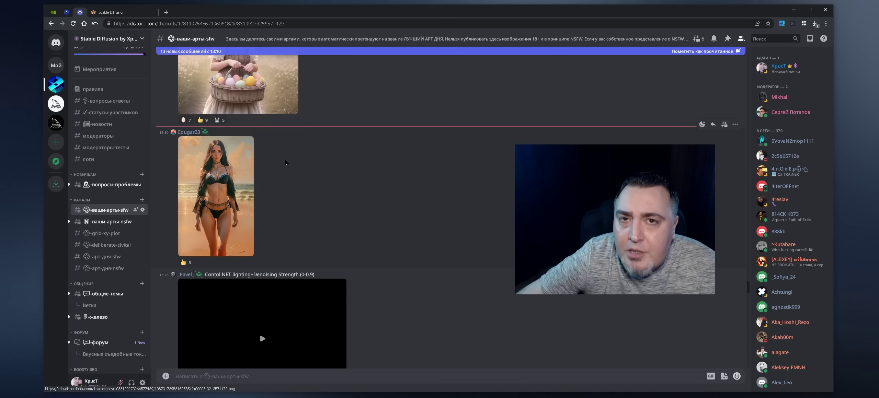
left_click(244, 173)
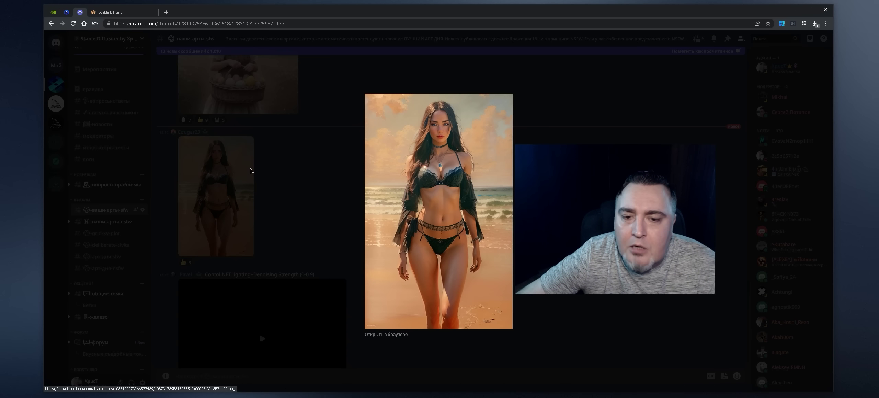
left_click(259, 171)
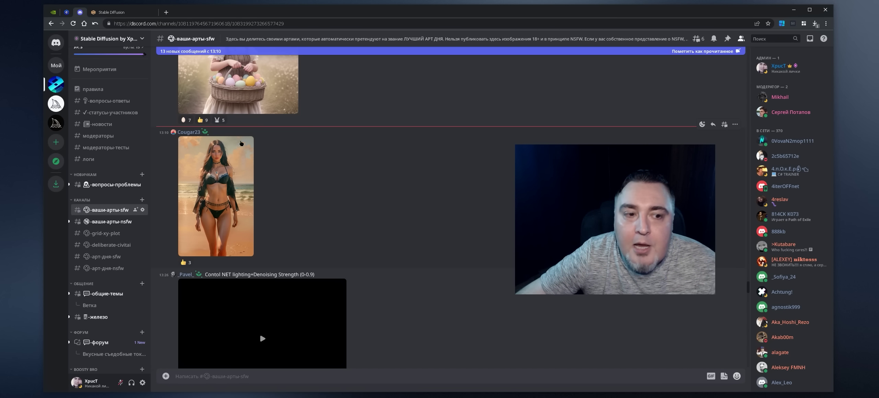
- Browse the older artworks in the ваши-арты-sfw channel as examples of SFW content
scroll(278, 202, "up", 2)
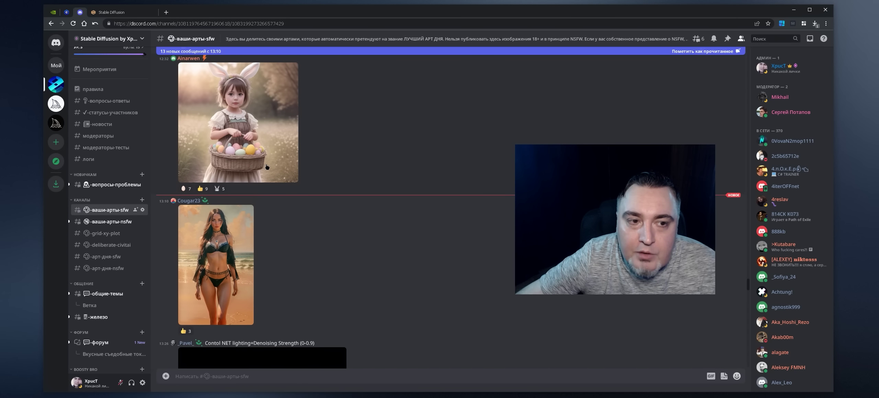
scroll(267, 167, "up", 10)
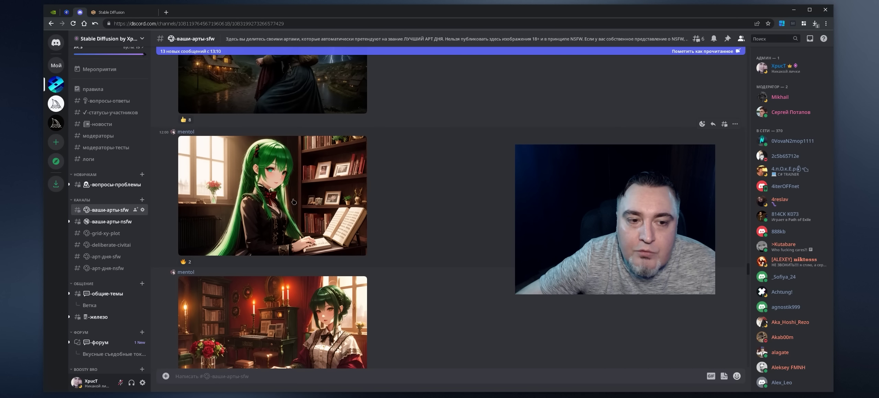
scroll(293, 202, "up", 7)
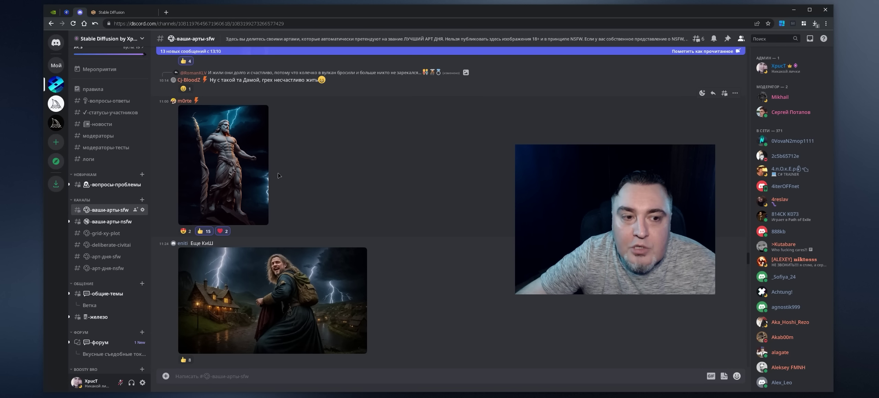
scroll(289, 176, "down", 3)
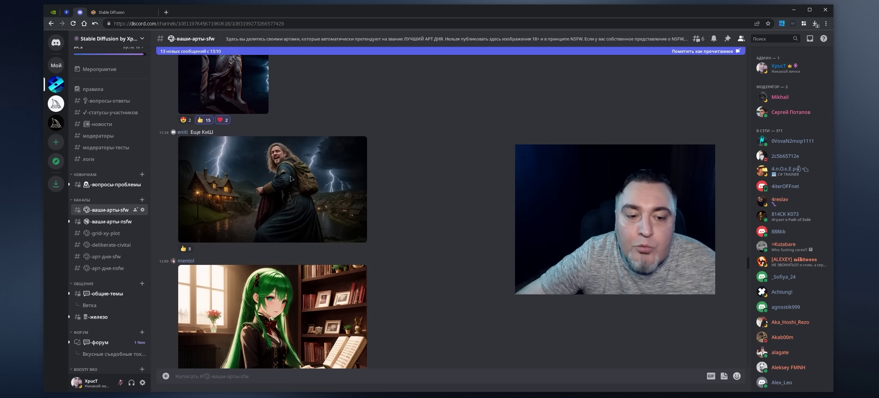
- Look through the newer artworks in the ваши-арты-sfw channel and view the woman on the beach enlarged
scroll(291, 179, "down", 10)
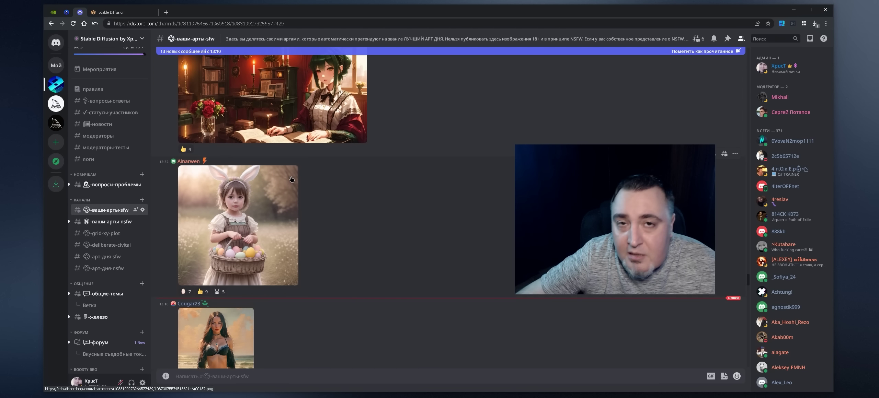
scroll(291, 179, "down", 5)
scroll(292, 176, "up", 1)
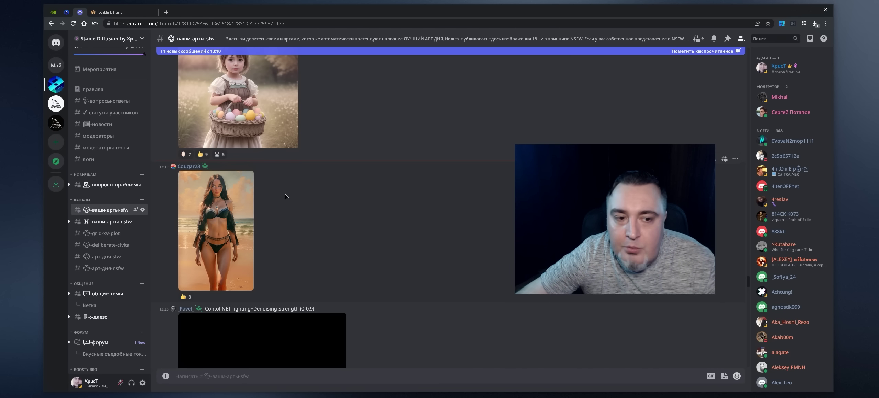
left_click(226, 206)
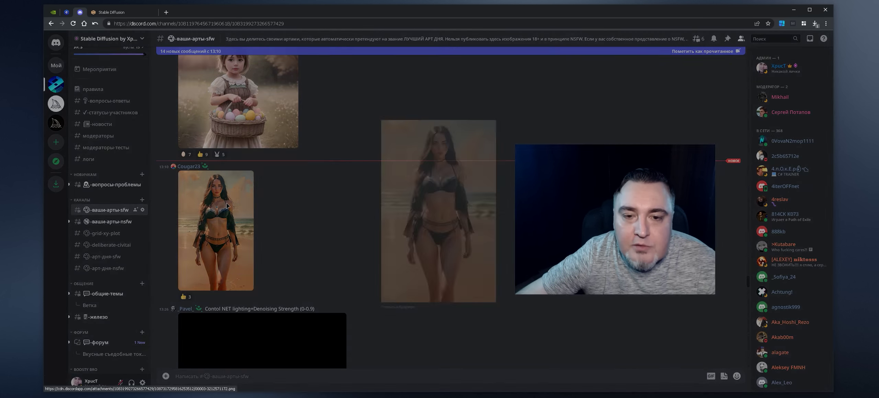
left_click(320, 151)
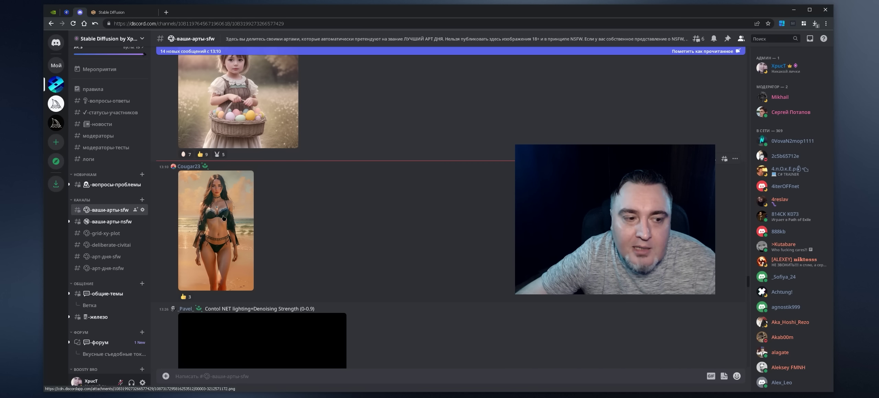
- Look over the recent artworks in the ваши-арты-sfw feed and the server's channel list down to the Boosty voice channels
mouse_move(116, 224)
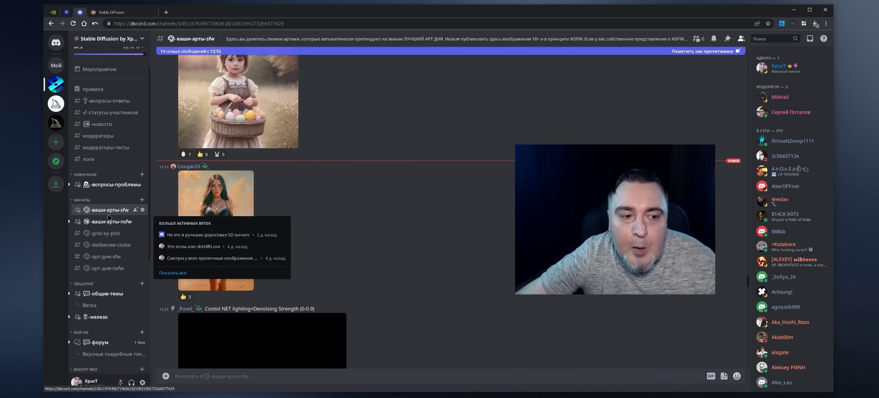
scroll(294, 199, "up", 3)
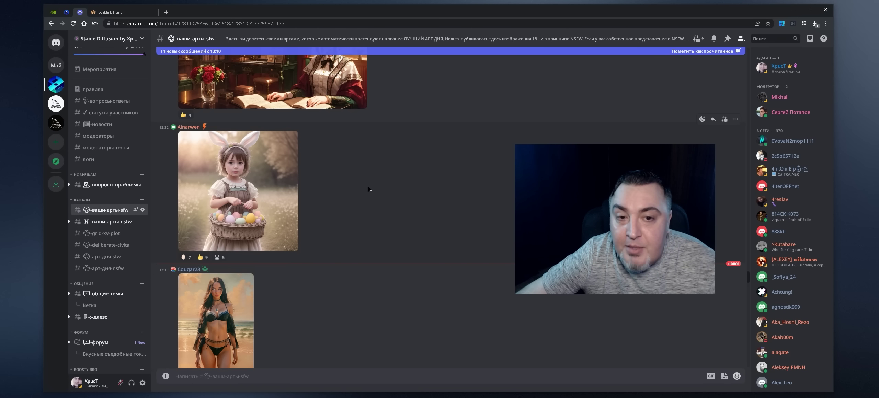
scroll(369, 189, "down", 3)
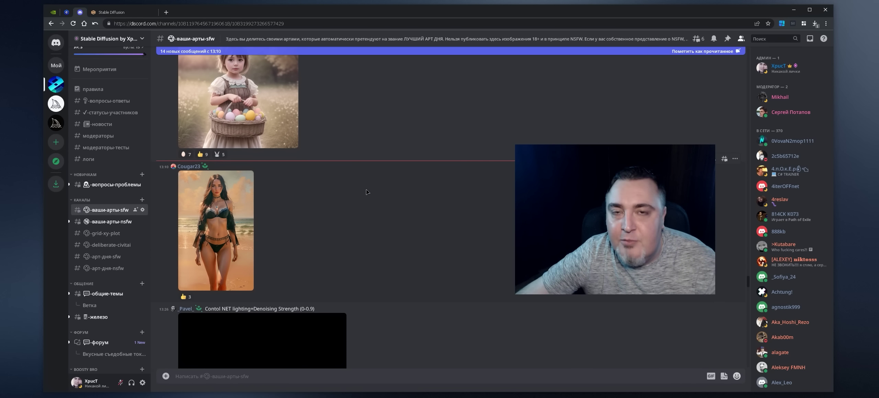
mouse_move(109, 222)
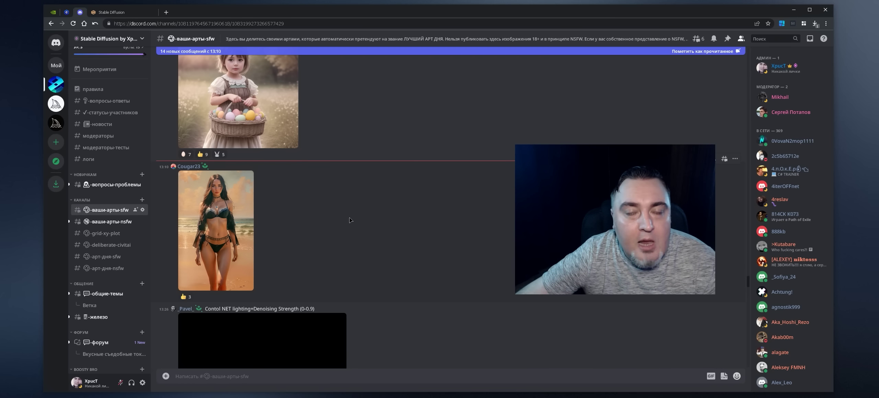
scroll(109, 261, "down", 5)
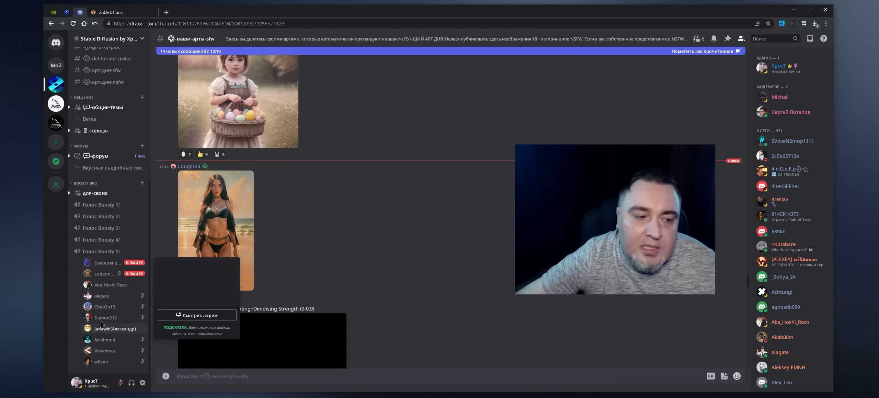
scroll(346, 234, "up", 5)
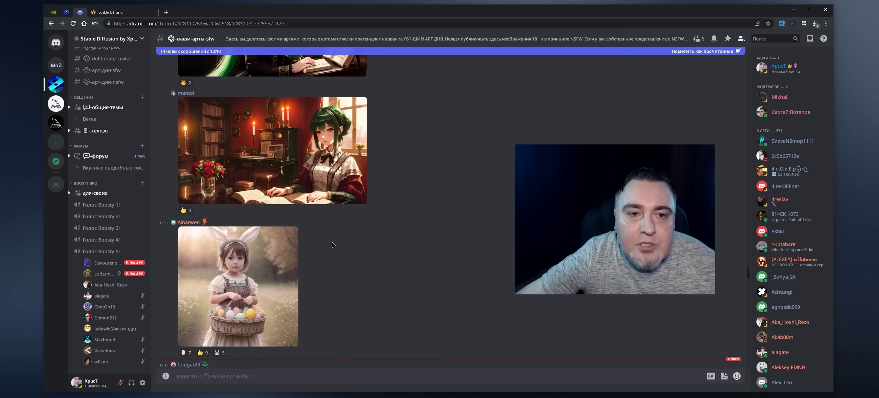
scroll(352, 239, "down", 3)
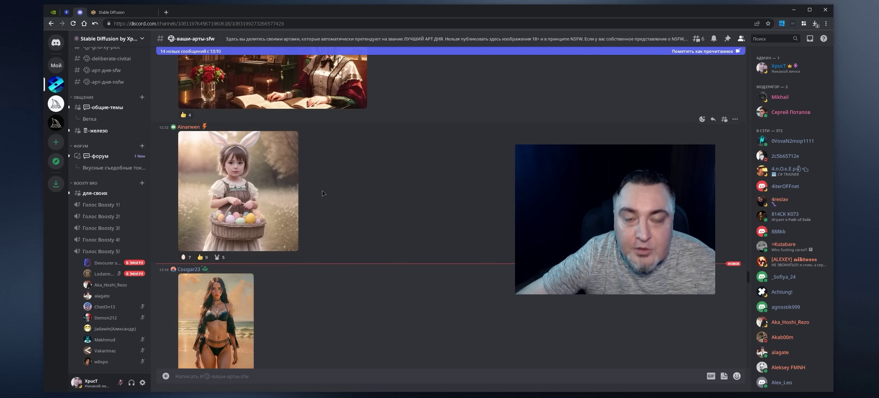
scroll(312, 230, "down", 2)
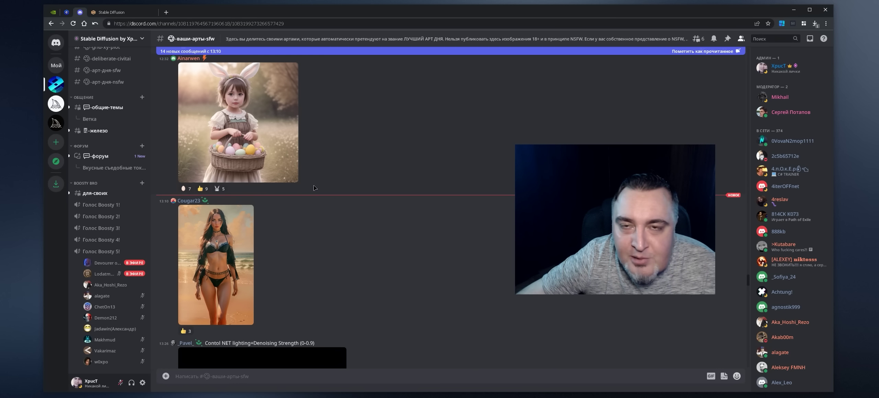
scroll(369, 177, "up", 1)
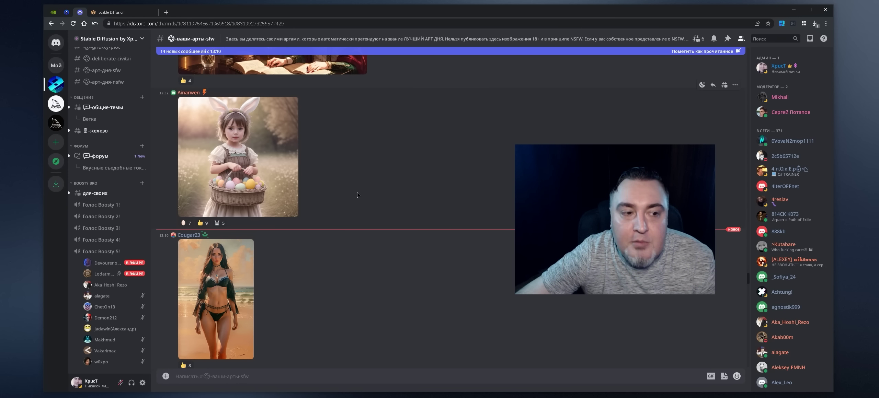
scroll(347, 186, "up", 2)
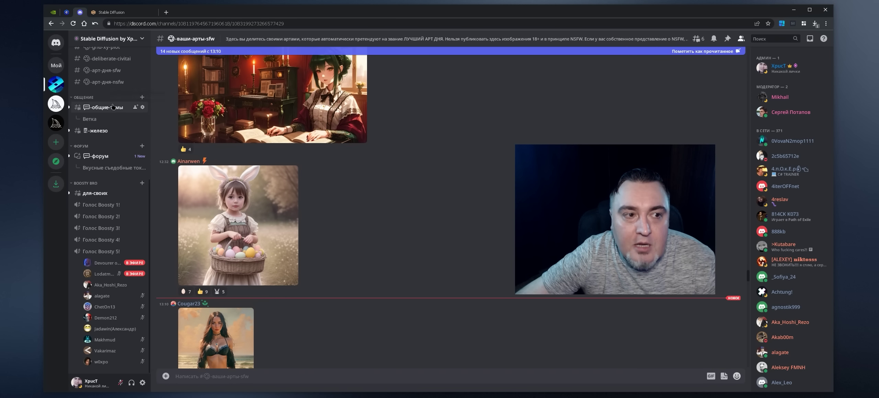
scroll(124, 143, "up", 3)
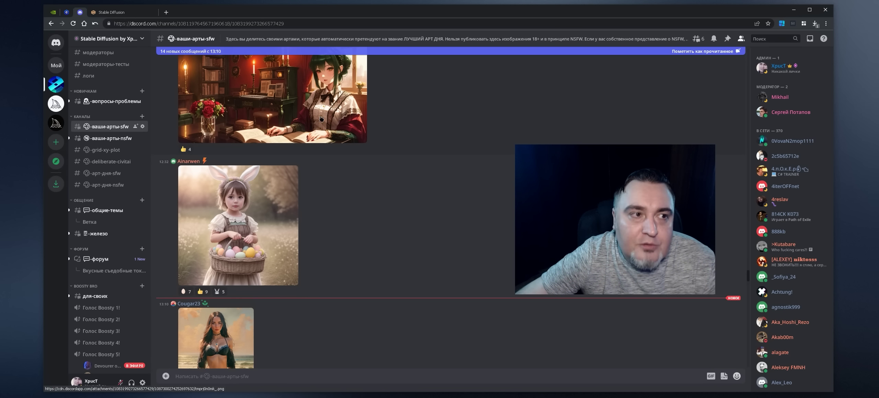
- Switch to the Civitai gallery of the Deliberate model and compare the two images of women in golden armour on thrones
left_click(68, 14)
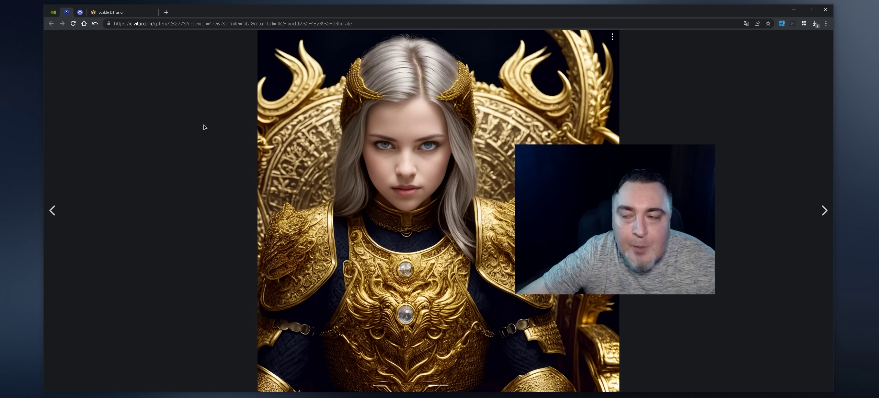
left_click(63, 218)
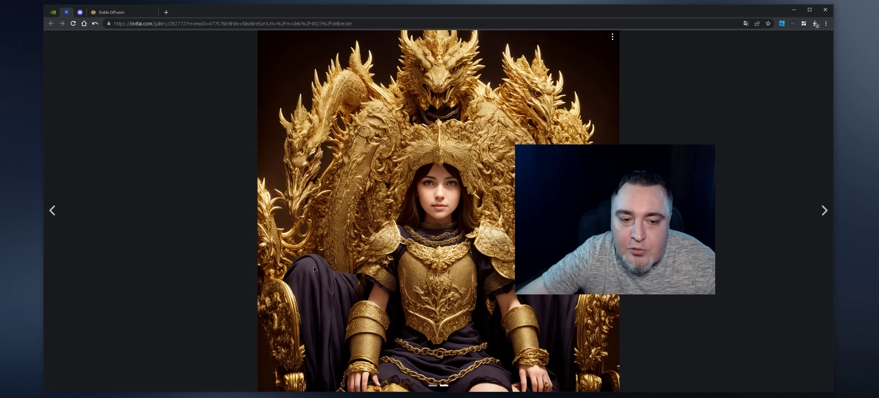
left_click(52, 211)
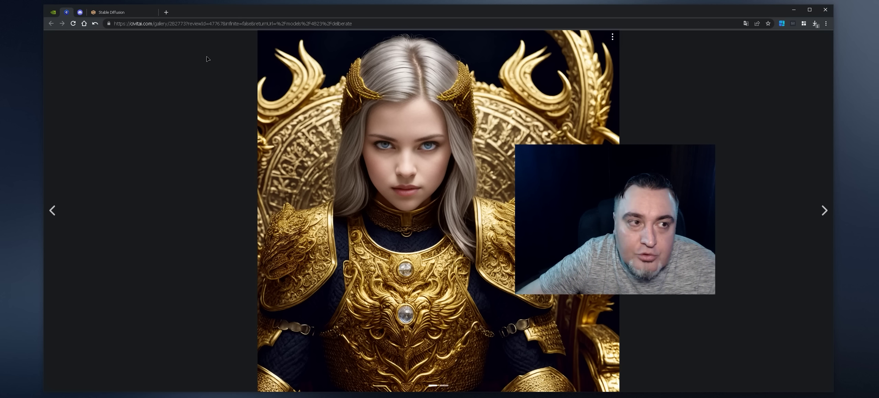
left_click(120, 12)
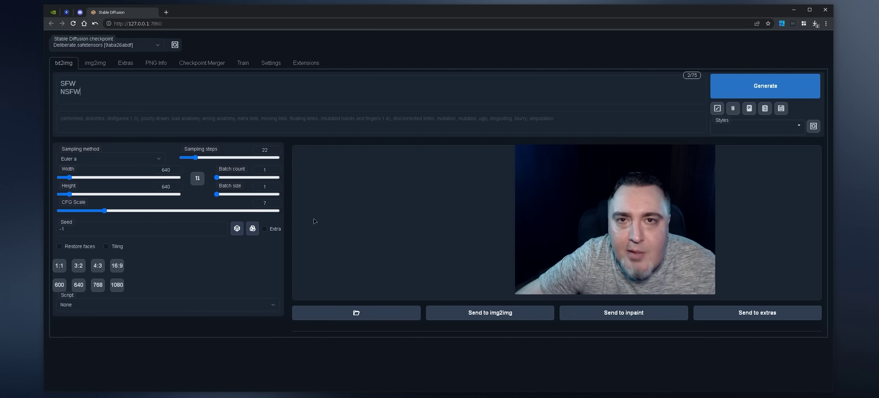
left_click(67, 13)
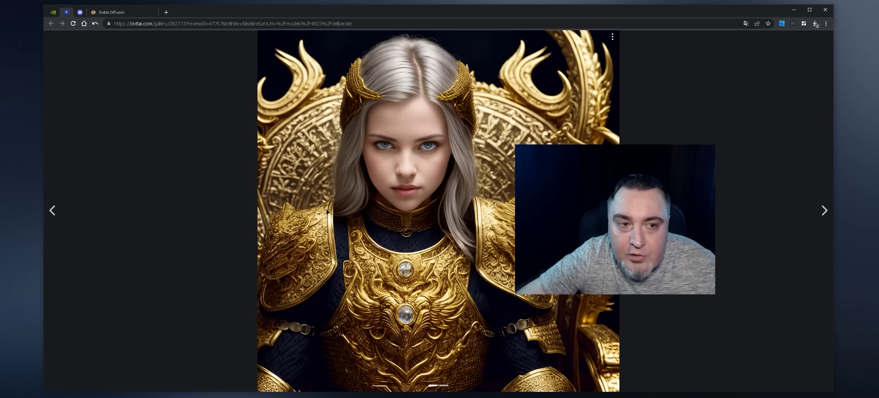
left_click(52, 210)
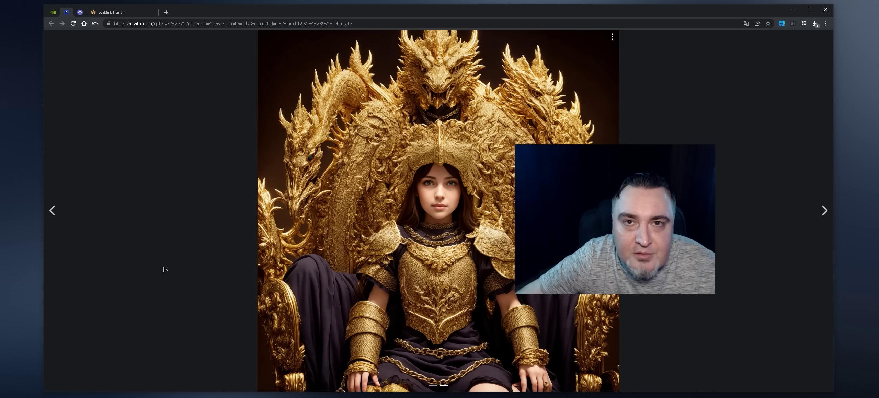
left_click(53, 210)
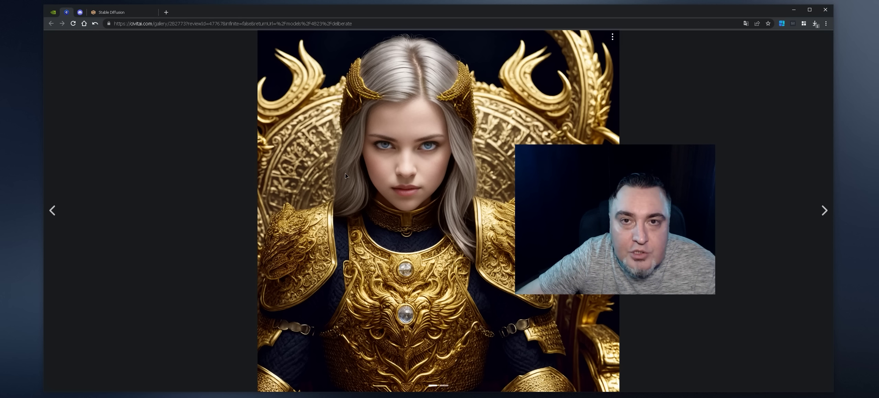
left_click(52, 210)
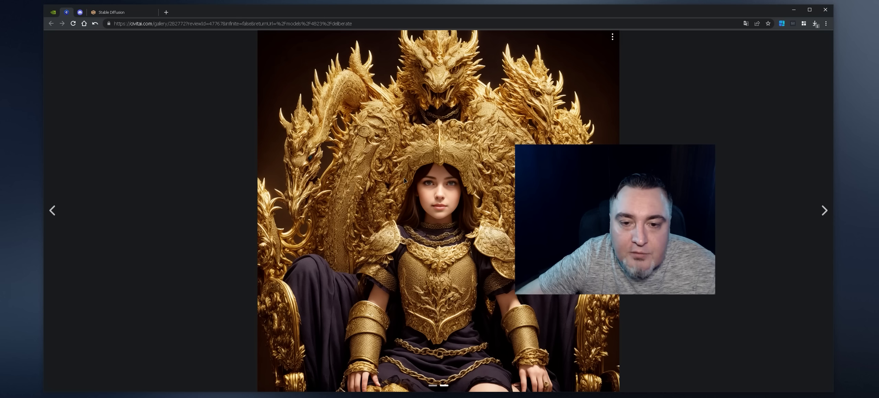
left_click(53, 210)
left_click(52, 210)
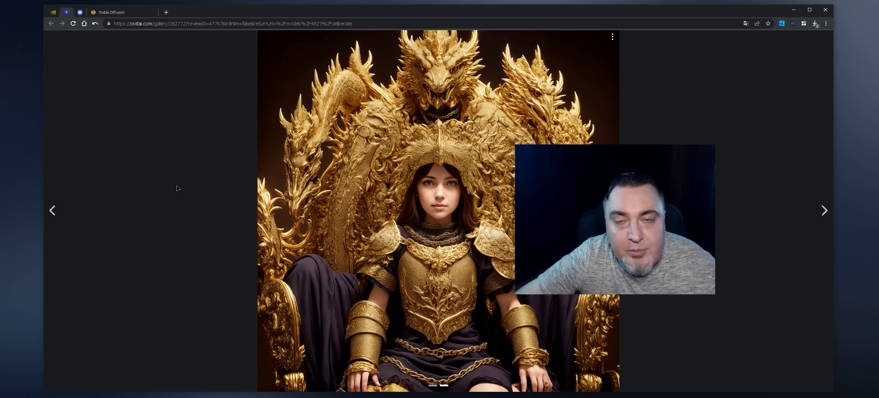
- Open the Discord invite link for the Midjourney server in a new standalone browser tab and accept the invitation
right_click(236, 13)
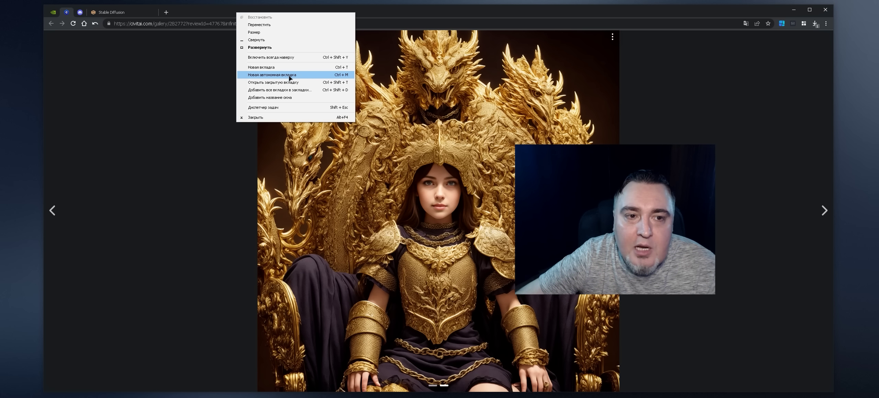
left_click(289, 75)
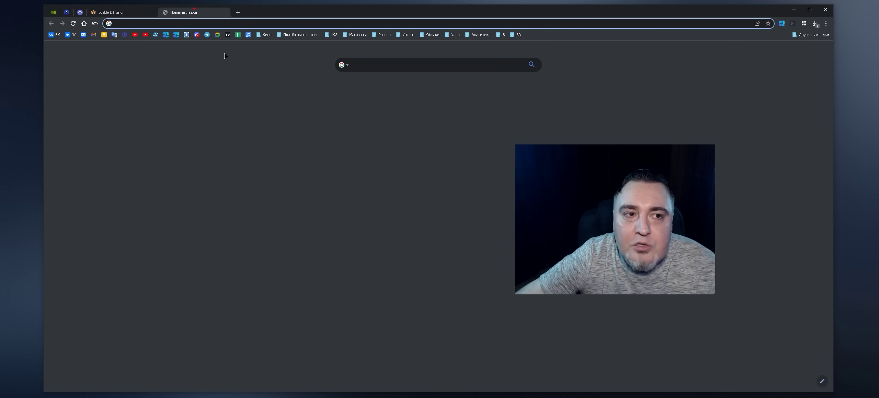
type("https://discord.com/invite/HXGkY883QR")
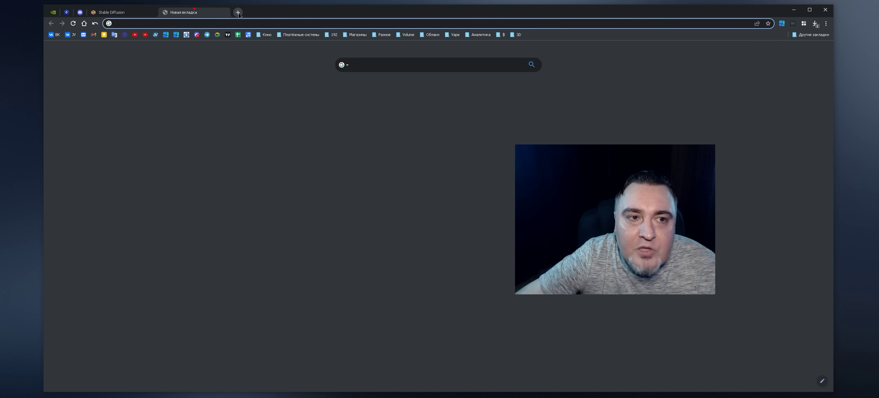
key("Return")
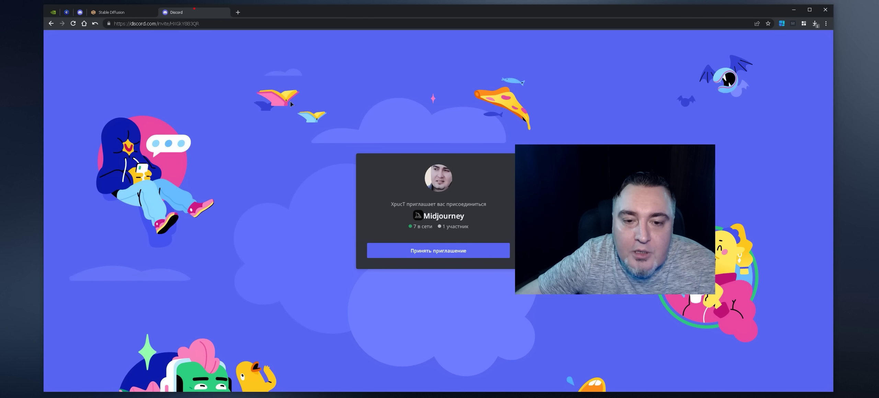
left_click(405, 249)
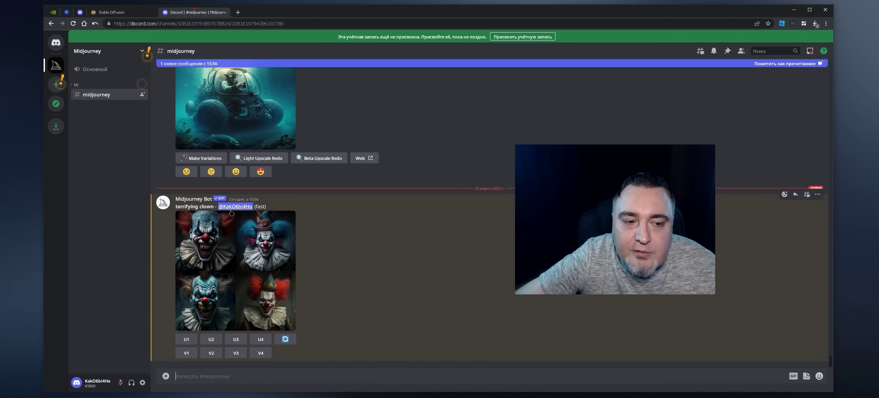
- Generate images of "a cute puppy" with Midjourney's /imagine command, and close the Midjourney tab
type("/ima")
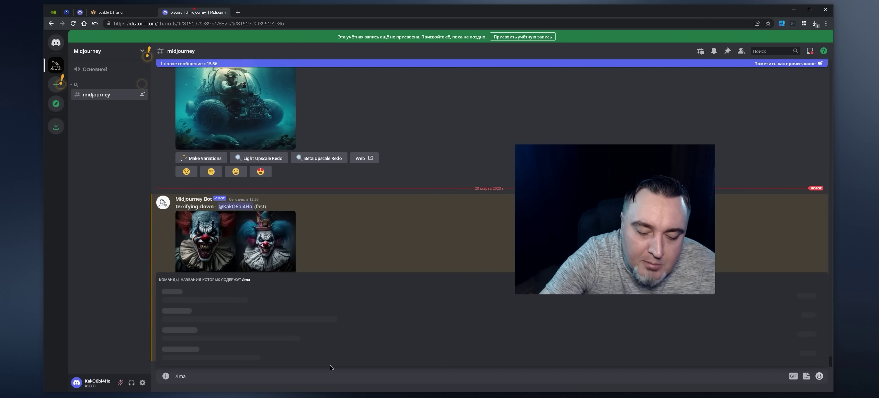
key("Tab")
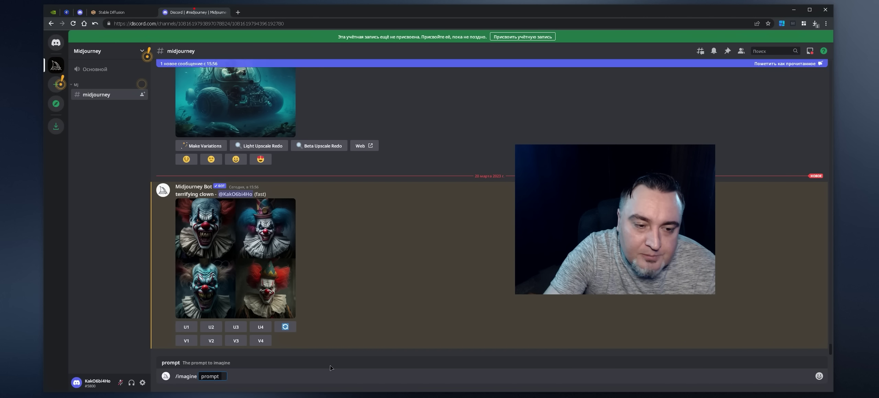
type("a cute ")
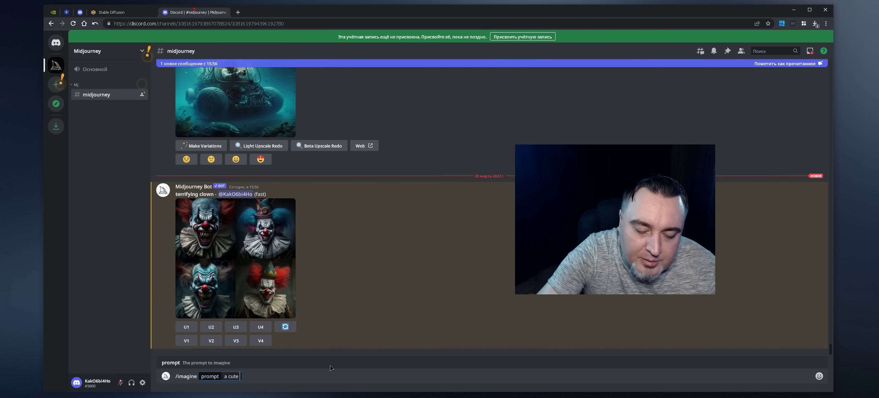
type("puppy")
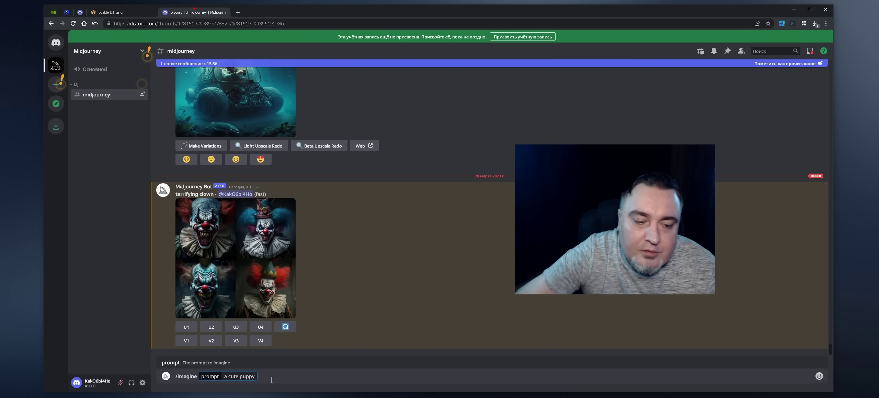
key("Return")
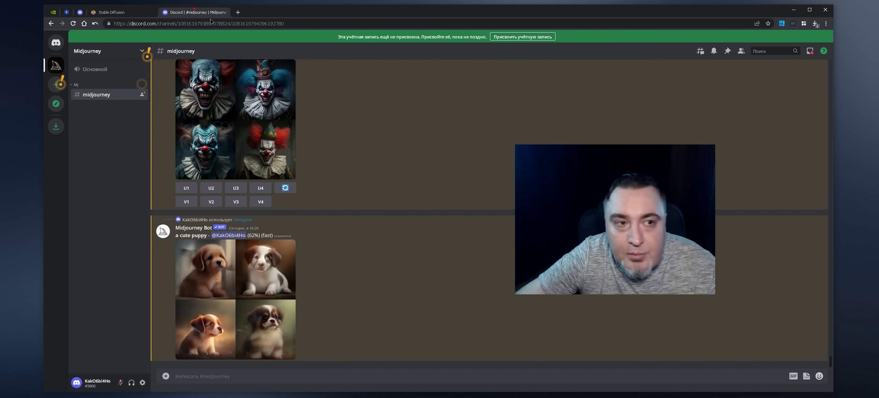
key("ctrl+w")
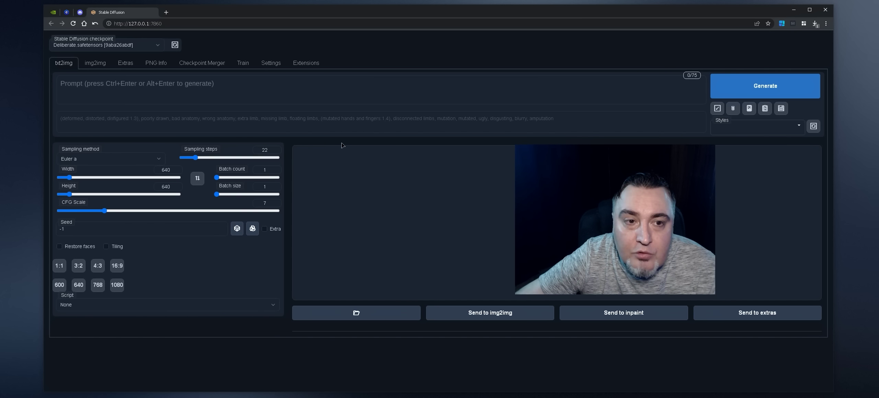
- Look over the installers for cuDNN v8.8.0 for CUDA 11.x in NVIDIA's cuDNN Archive, and return to the Stable Diffusion page
key("ctrl+1")
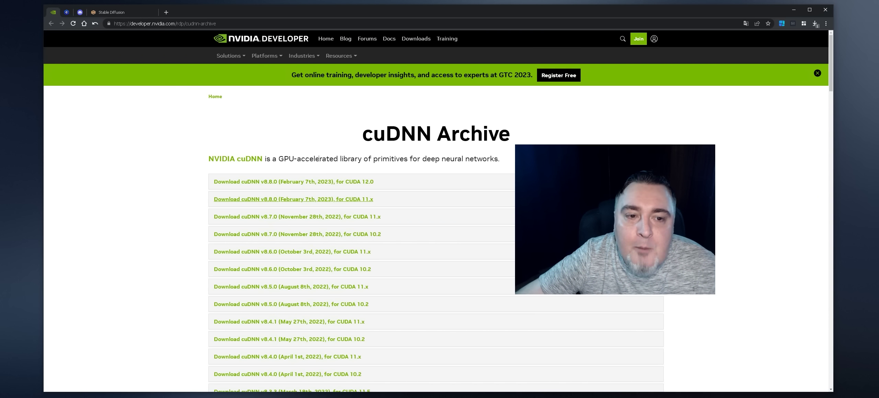
left_click(362, 199)
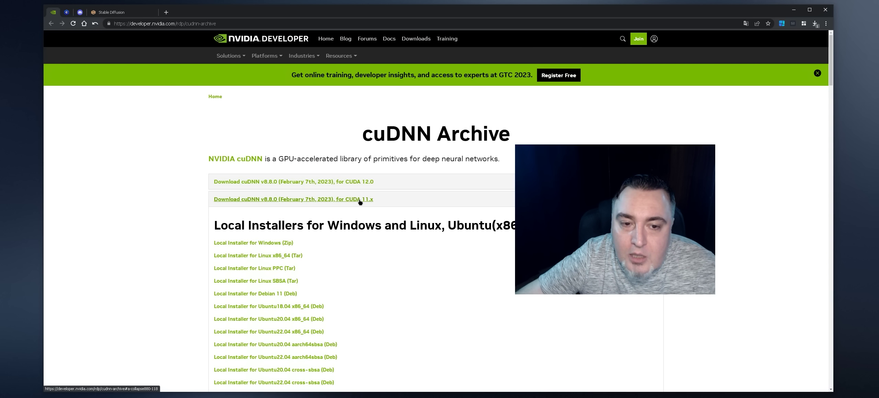
left_click(358, 198)
left_click(359, 199)
scroll(359, 198, "down", 4)
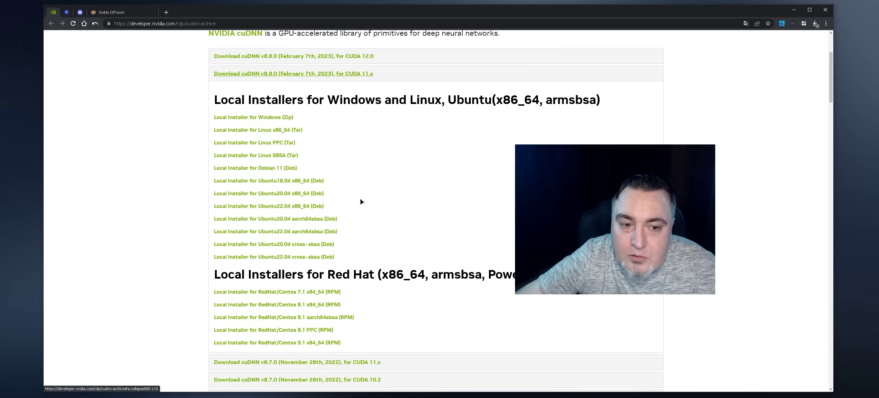
scroll(311, 186, "up", 4)
left_click(292, 200)
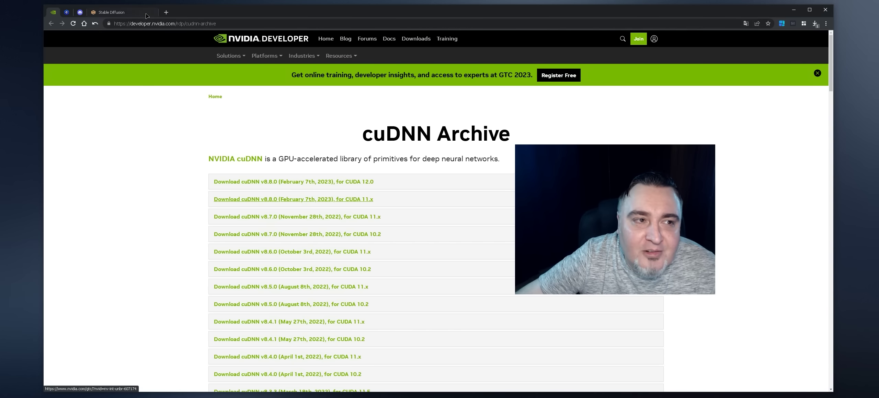
left_click(111, 12)
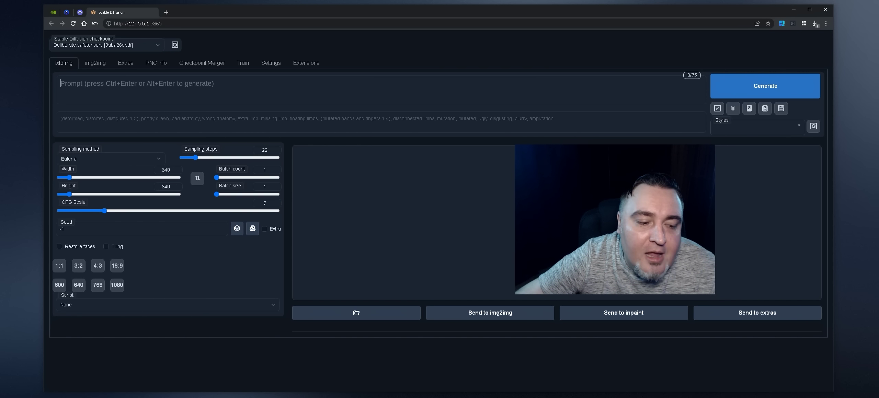
- Switch to the Stable-Diffusion folder in File Explorer and delete its textual_inversion folder
key("alt+Tab")
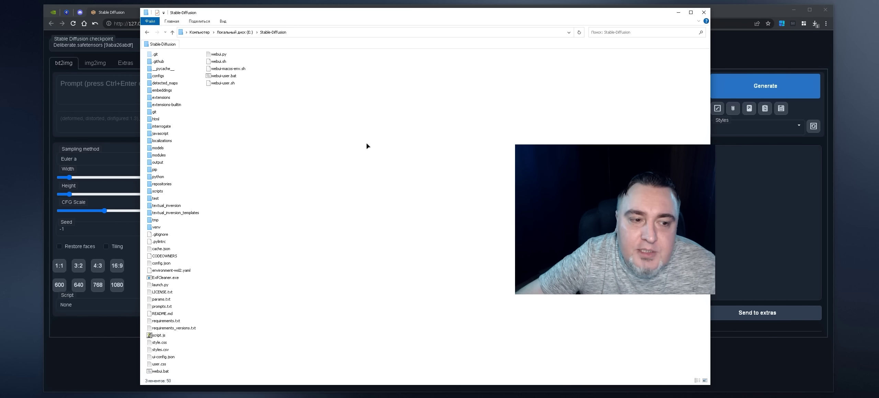
left_click(172, 205)
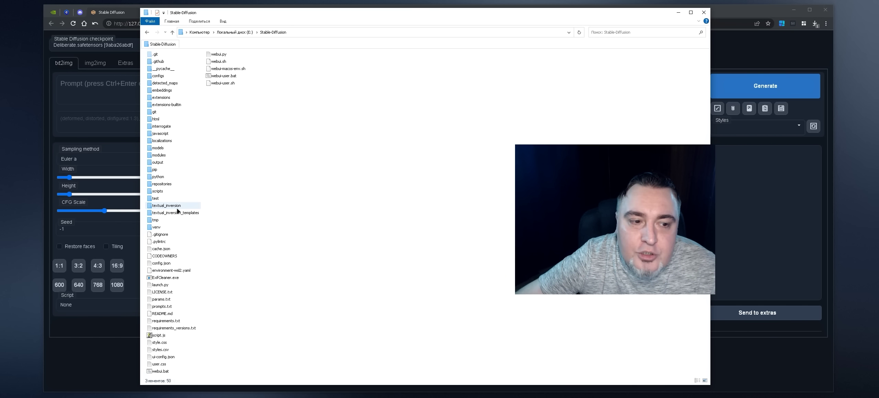
key("Delete")
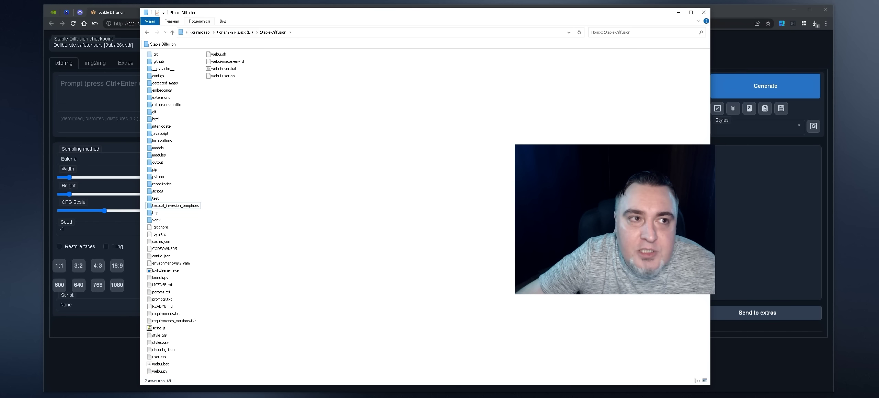
- Paste cuDNN.exe into the Stable-Diffusion folder, run it to patch the installation, and return to the web interface
key("ctrl+v")
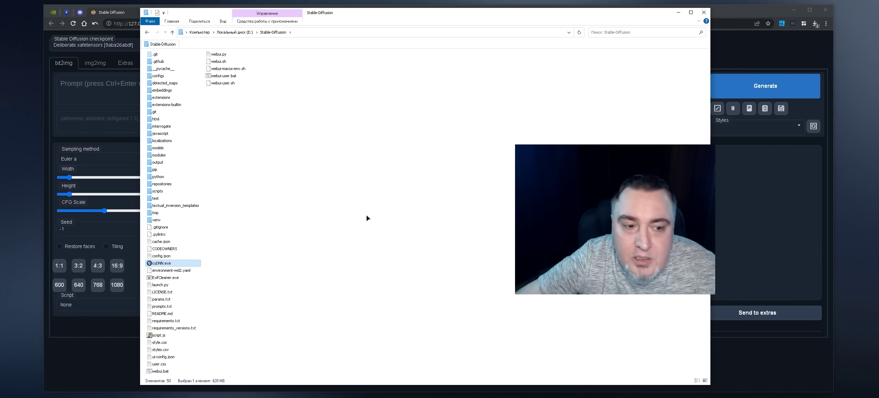
double_click(169, 264)
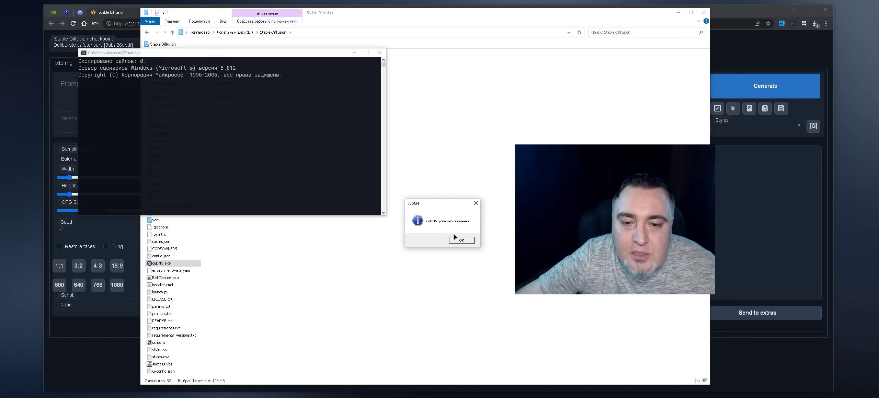
left_click(461, 240)
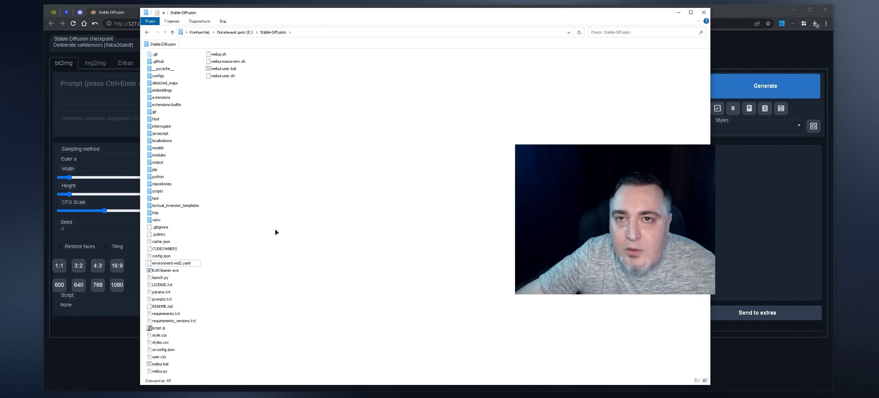
left_click(124, 92)
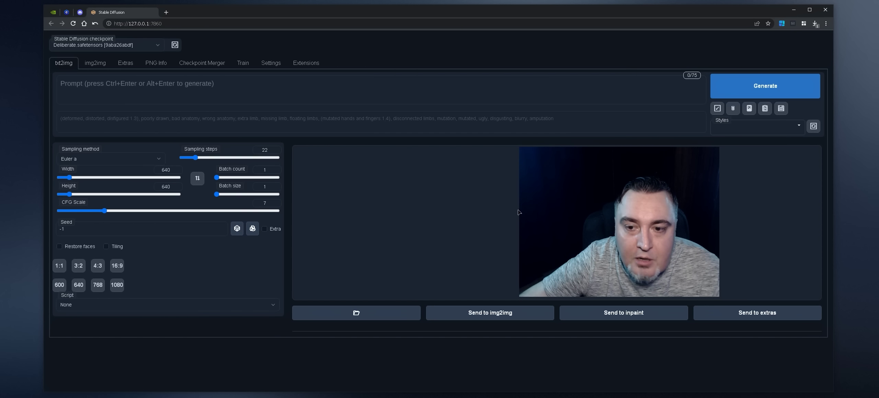
left_click_drag(519, 209, 523, 209)
left_click_drag(608, 204, 714, 209)
- Generate a 512 × 512 image from the prompt "3"
left_click(405, 107)
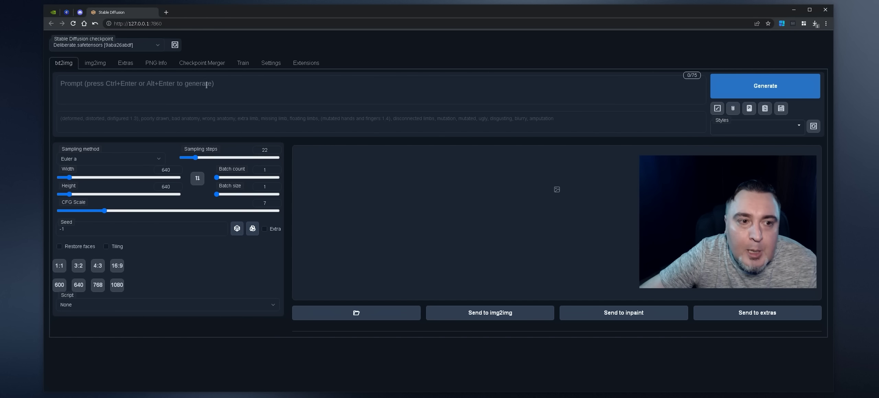
left_click(287, 96)
type("3")
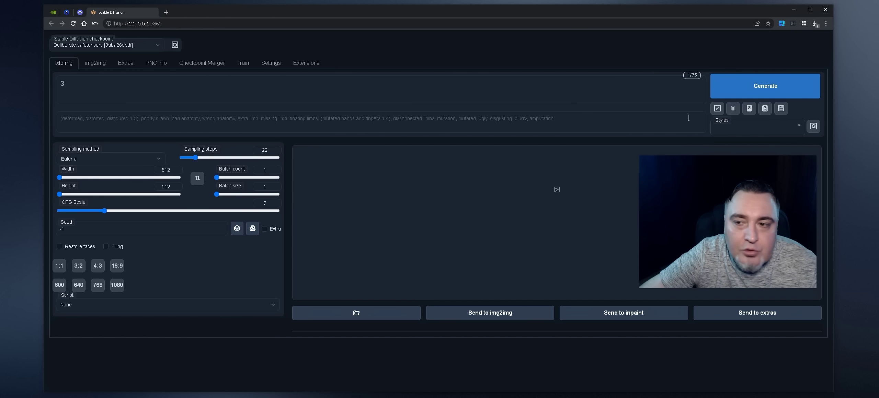
key("ctrl+Return")
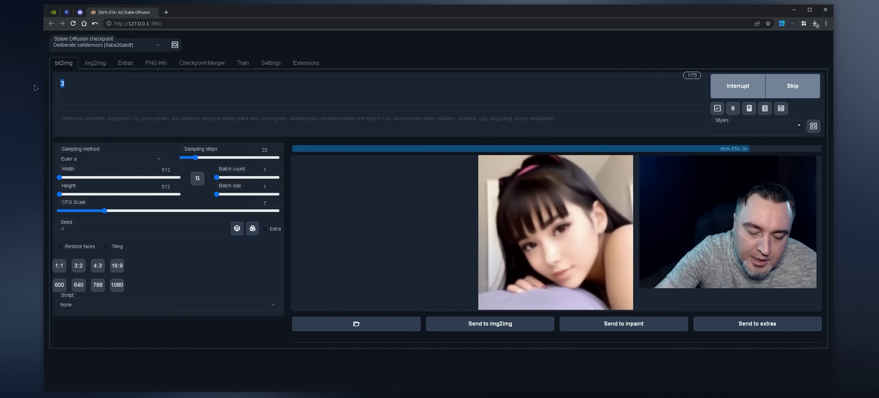
- Replace the prompt with "nature" and generate two 512 × 512 images
key("BackSpace")
type("nature")
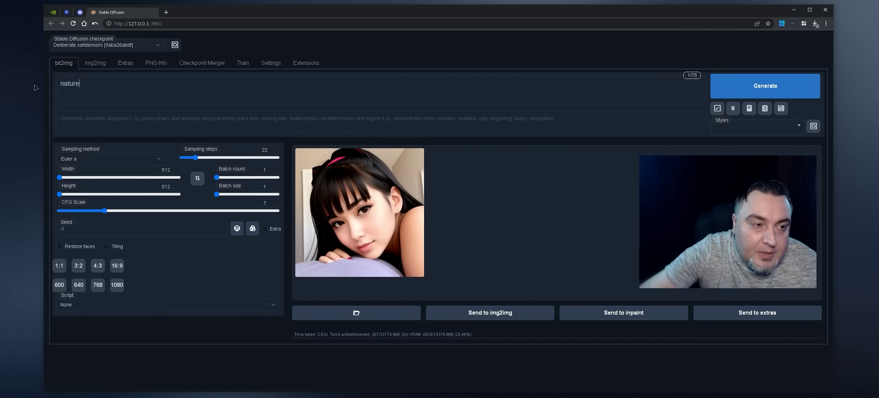
left_click(374, 193)
key("ctrl+Return")
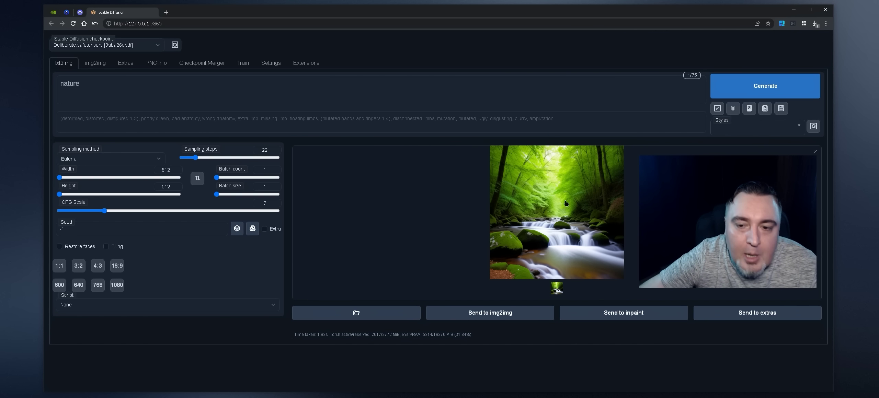
left_click(722, 92)
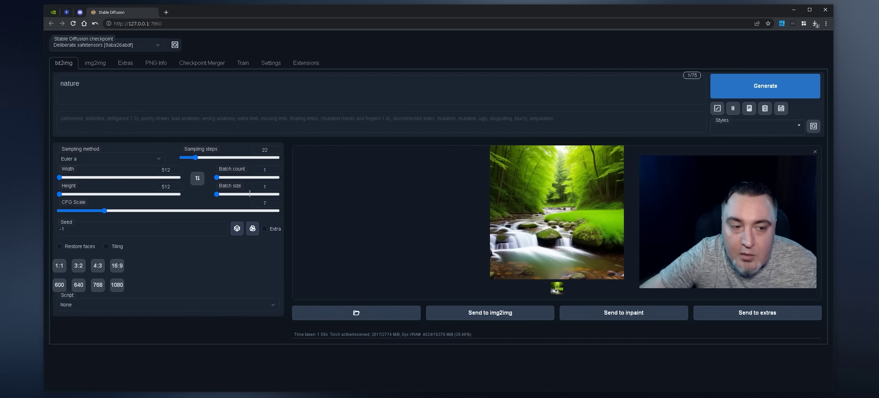
- Generate the "nature" prompt once at 640 × 840 and twice at 768 × 1024, viewing a result enlarged
left_click(79, 285)
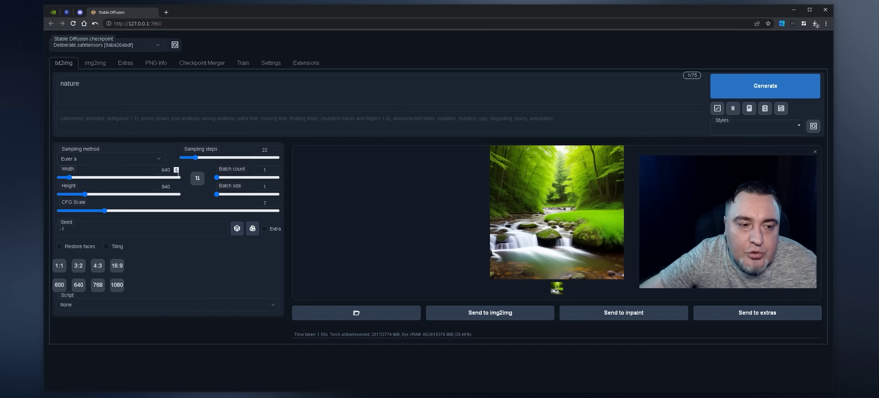
left_click(748, 79)
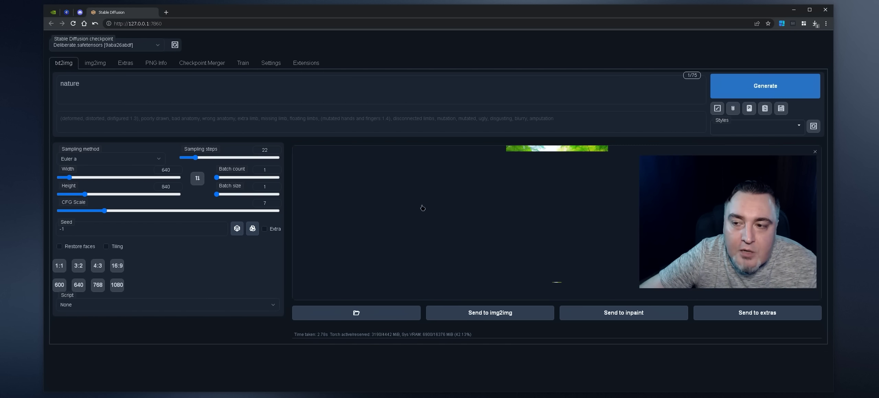
left_click(97, 285)
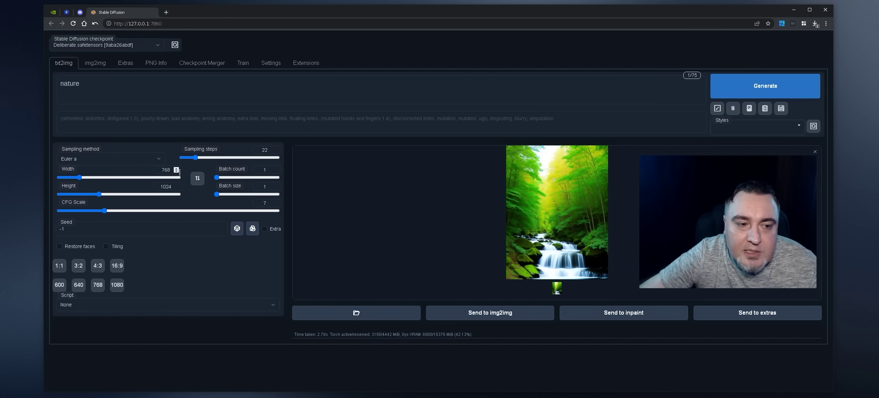
left_click(723, 96)
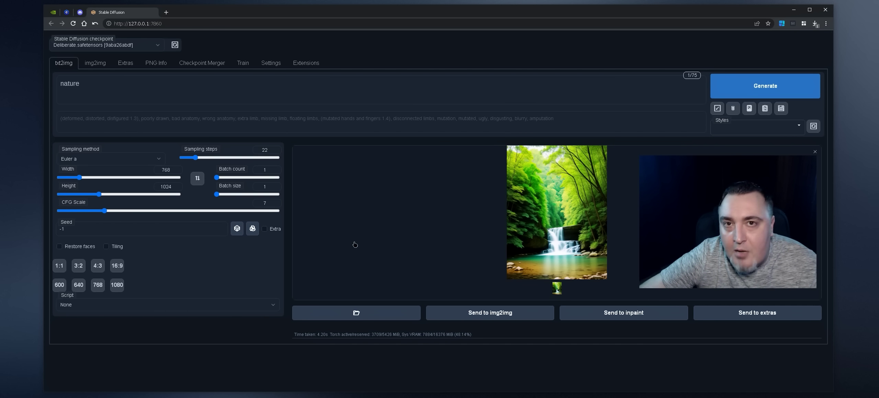
left_click(582, 206)
left_click(463, 164)
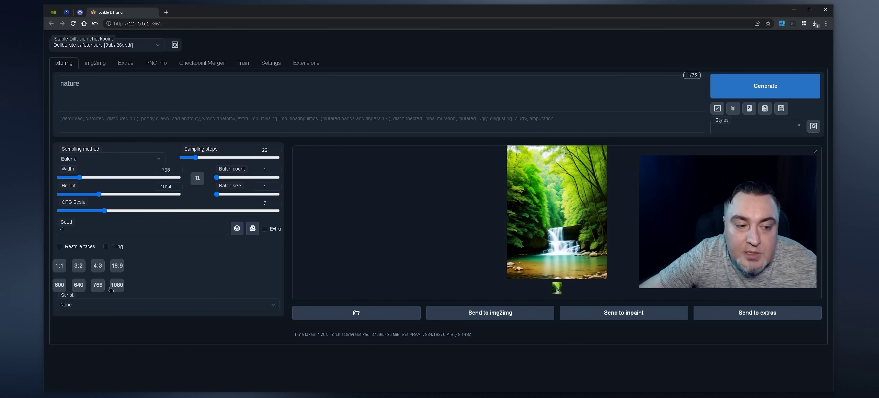
left_click(762, 86)
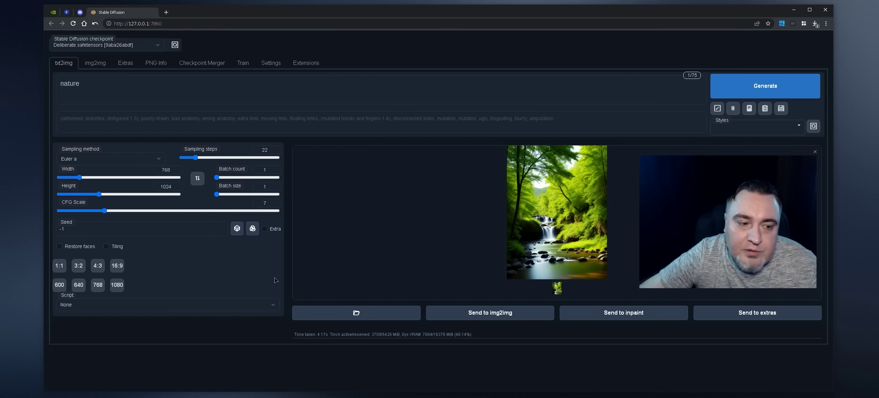
- Generate the "nature" prompt at 1920 × 1080, and clear the prompt
left_click(116, 284)
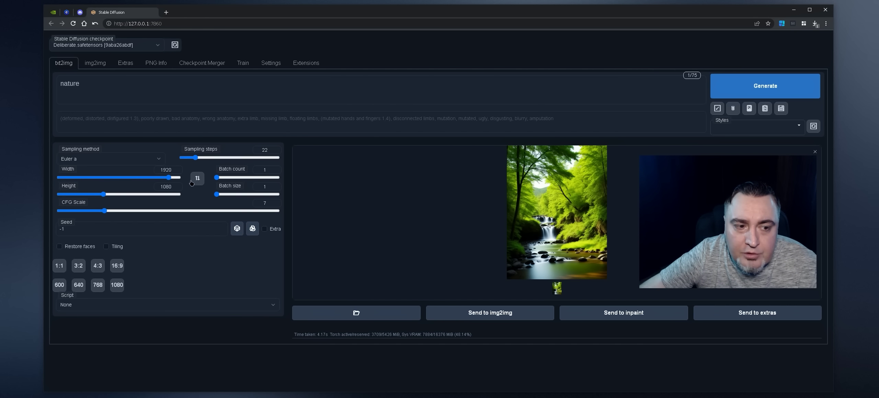
left_click(759, 86)
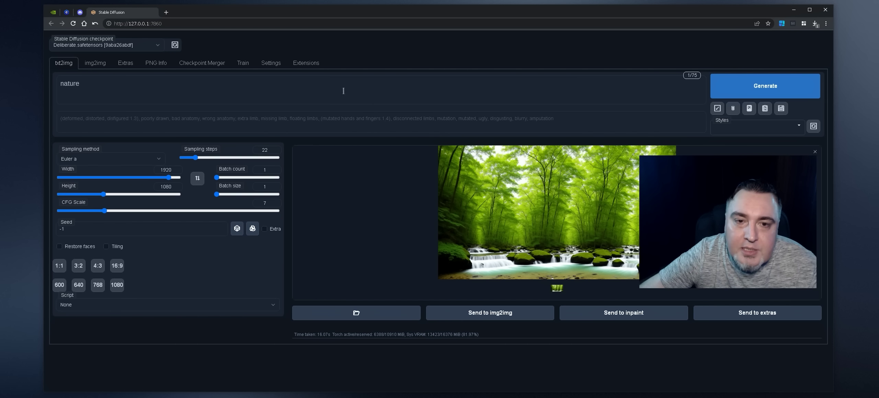
key("ctrl+a")
key("BackSpace")
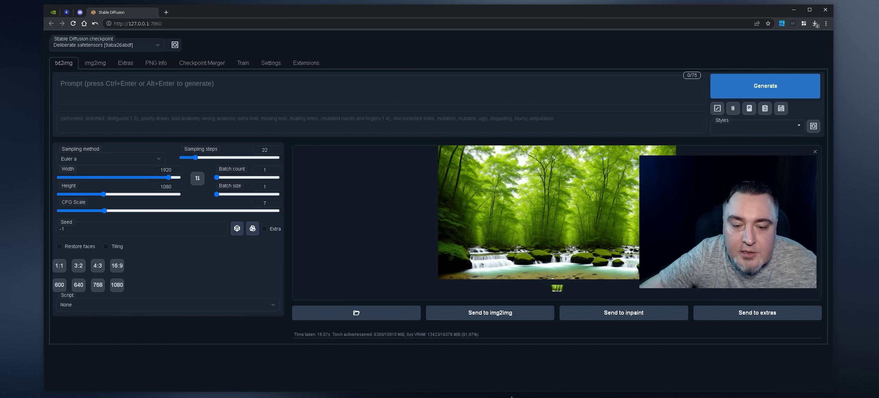
- Switch to webui-user.bat in Notepad++, enlarge the text and examine line 6, which clears the temporary files and pip cache
key("alt+Tab")
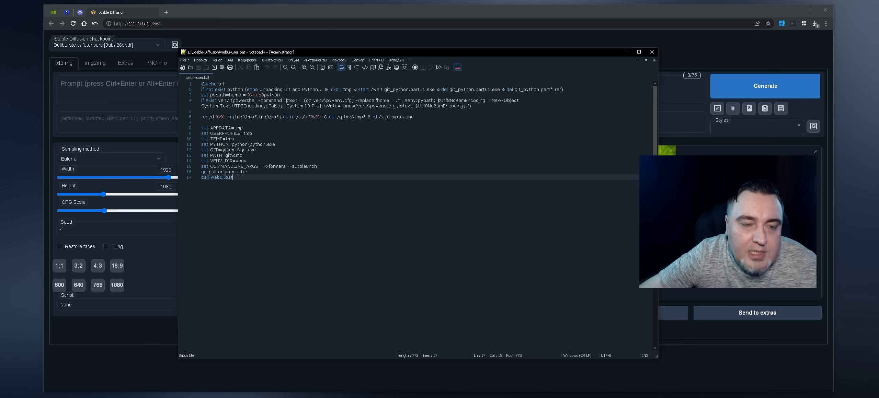
scroll(316, 175, "up", 4, "ctrl")
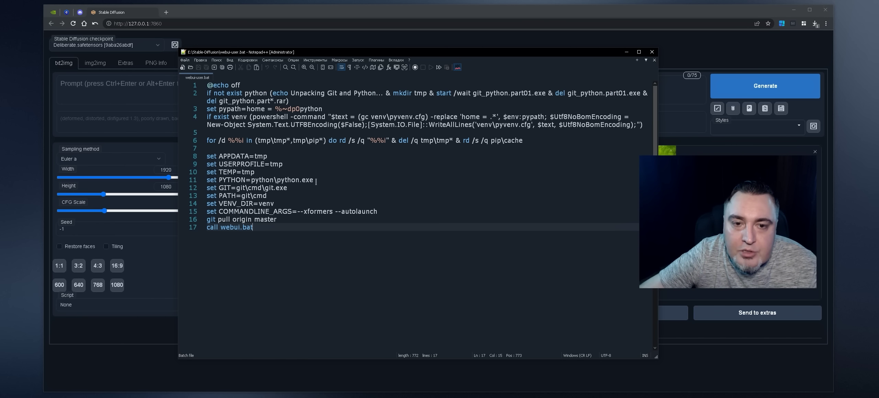
left_click_drag(536, 154, 208, 154)
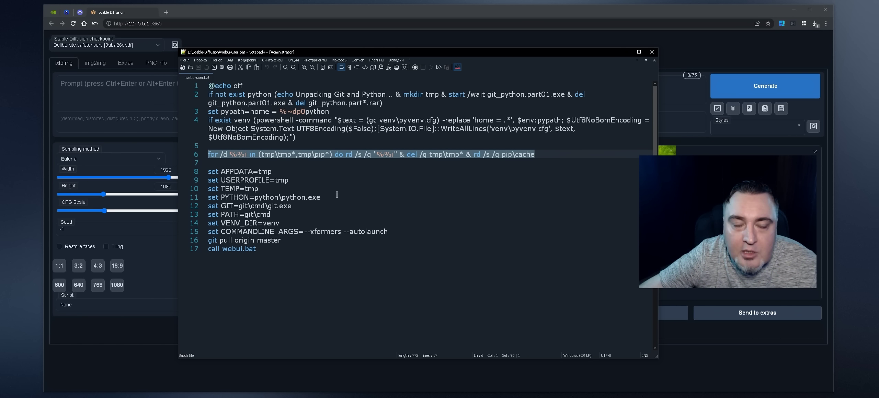
left_click(355, 169)
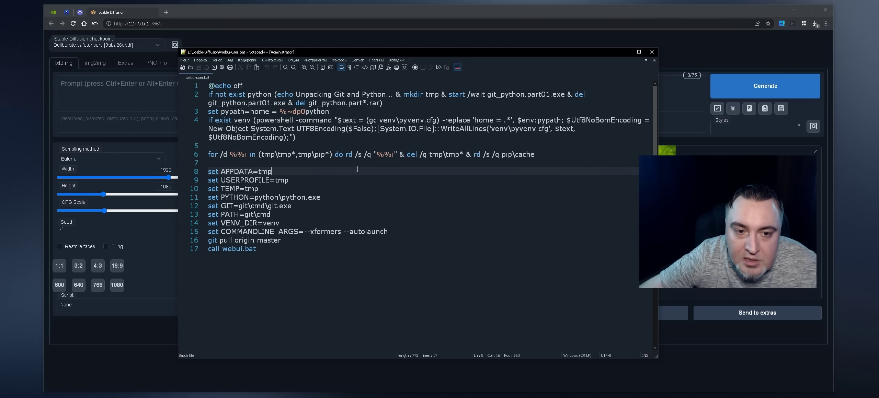
left_click_drag(537, 155, 208, 155)
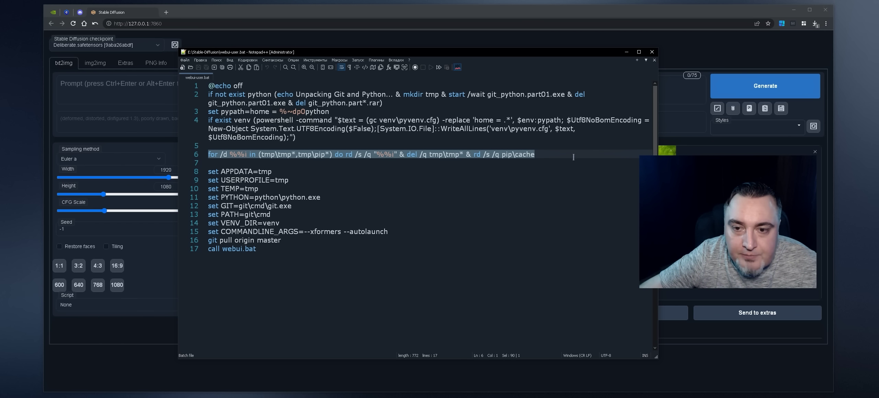
left_click(549, 154)
left_click_drag(535, 155, 191, 153)
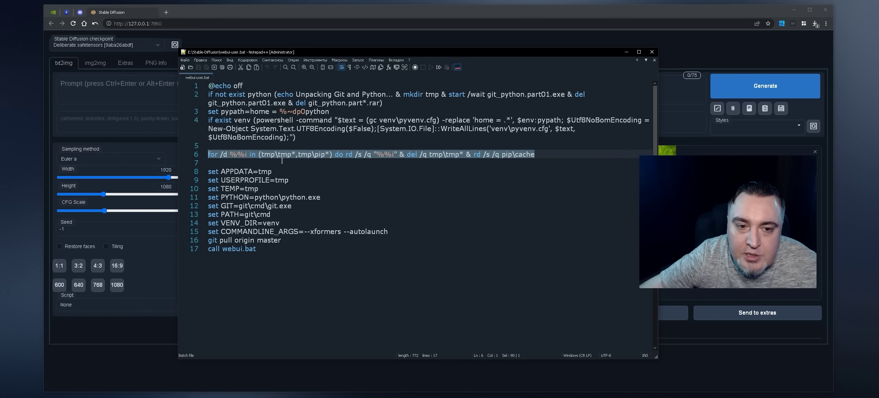
left_click(543, 154)
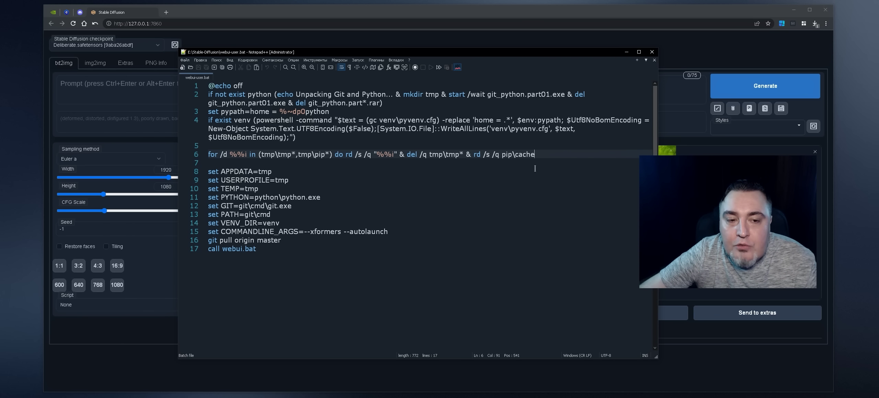
left_click_drag(546, 153, 207, 155)
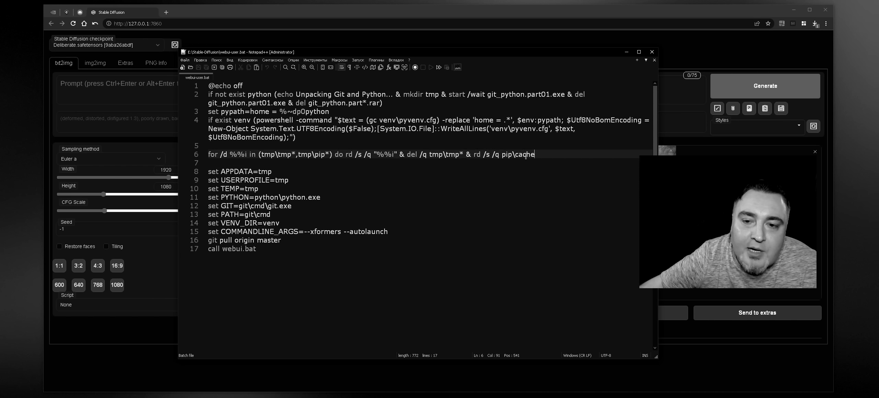
- Examine the cleanup command on line 6 and the environment variable settings on lines 8 to 14 of webui-user.bat
key("shift+Up")
key("shift+Down")
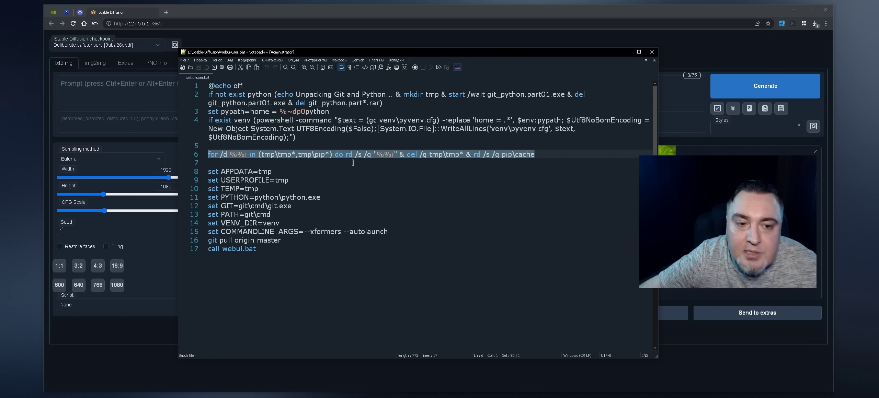
left_click(368, 166)
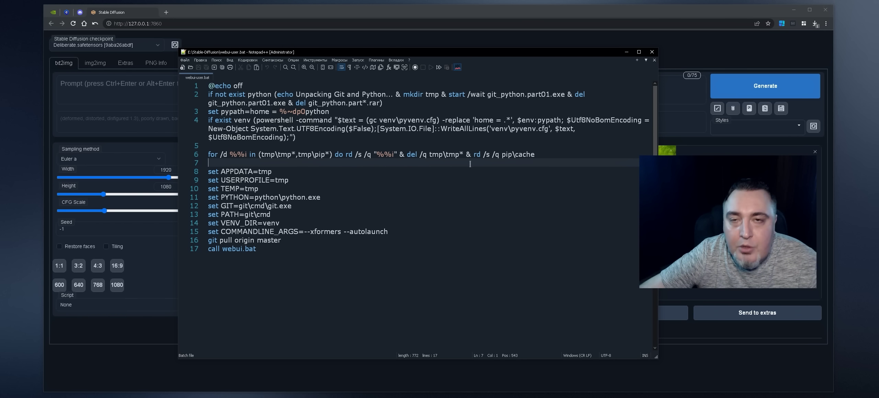
left_click_drag(536, 155, 287, 231)
key("Down")
key("Down")
key("End")
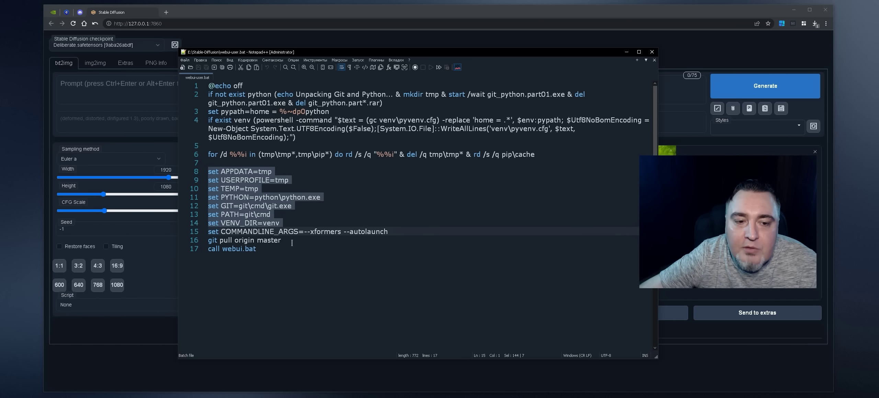
key("End")
triple_click(236, 157)
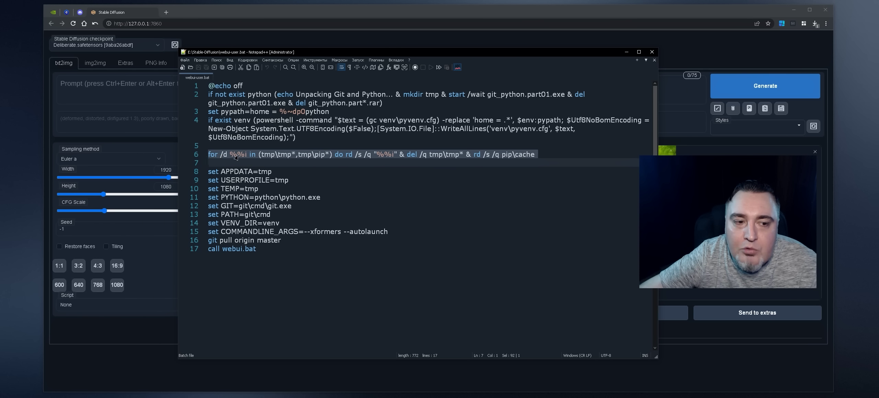
left_click(402, 163)
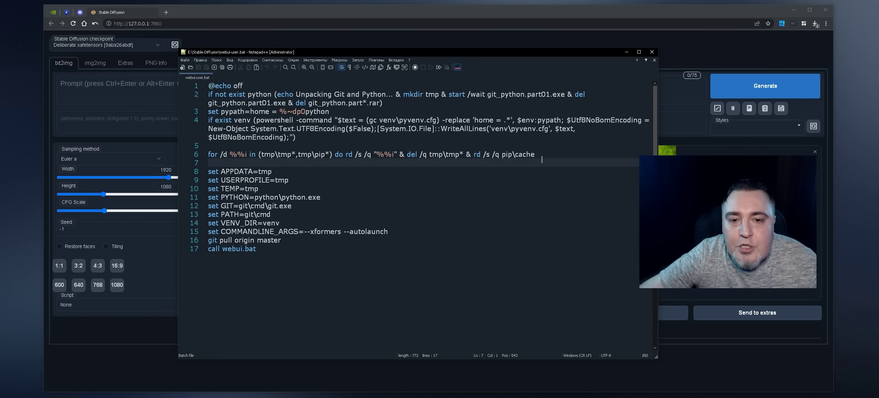
- Switch to Stable Diffusion in the browser and generate "a blonde, folk dress, closeup, (intricate details:1.5)" at 600 × 800
key("alt+Tab")
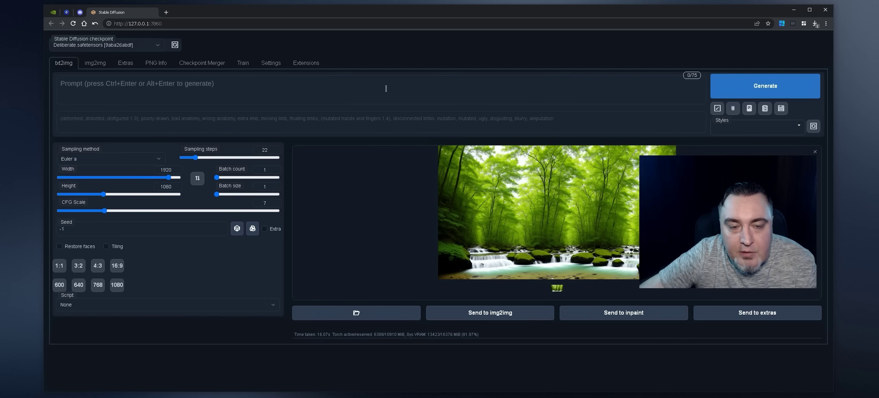
key("ctrl+v")
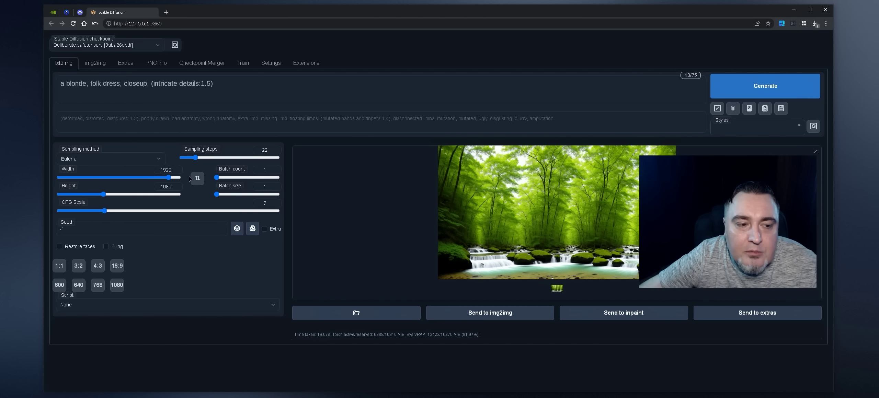
left_click(60, 286)
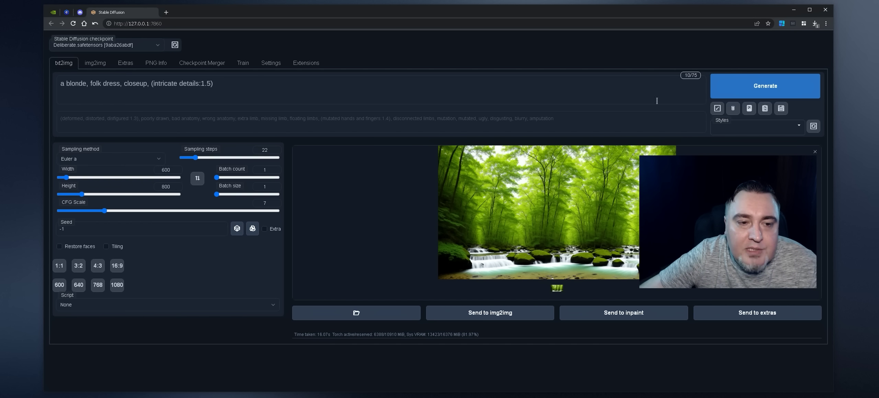
left_click(723, 88)
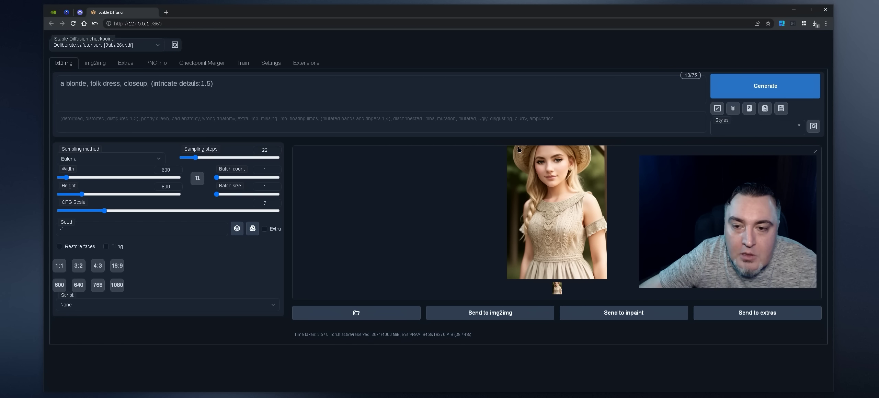
- View the generated portrait enlarged and examine how its dress detail relates to the 1.5 weight in the prompt
left_click(588, 174)
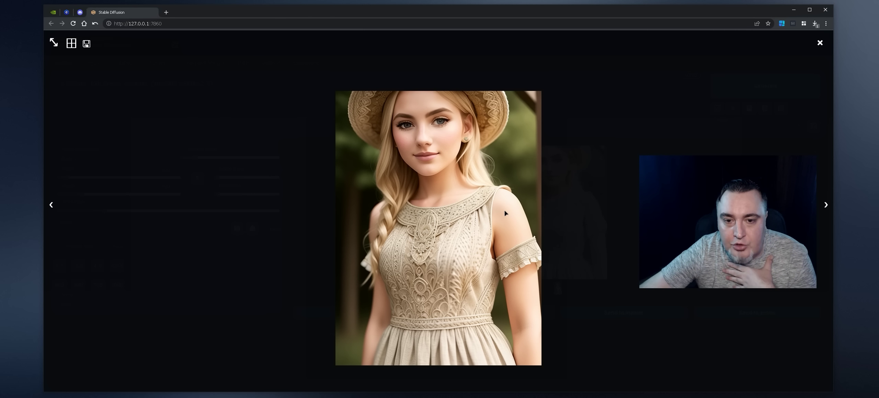
left_click(208, 99)
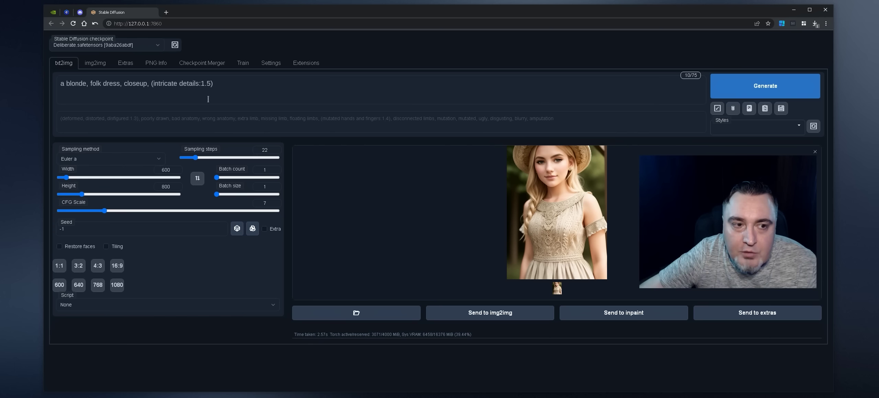
double_click(208, 84)
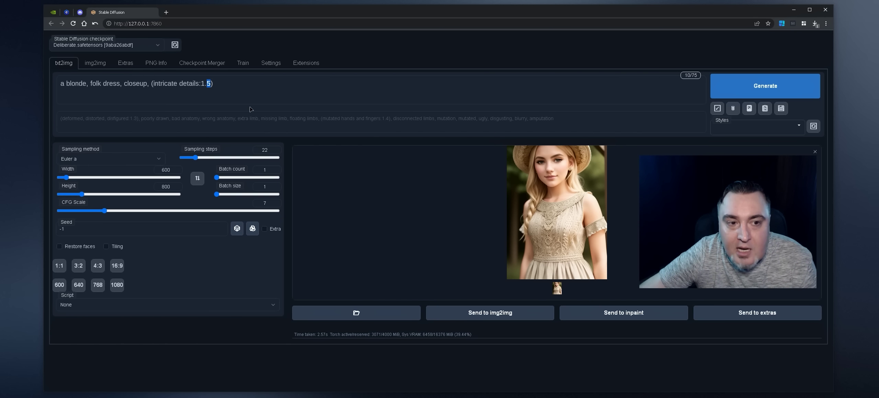
left_click(520, 188)
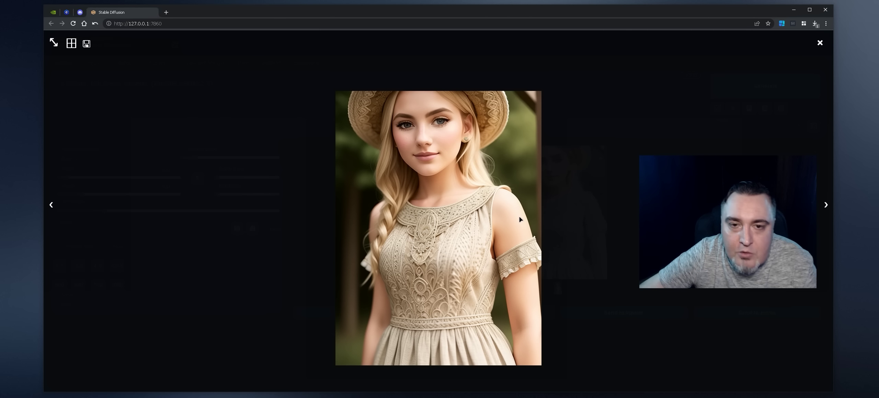
left_click(550, 215)
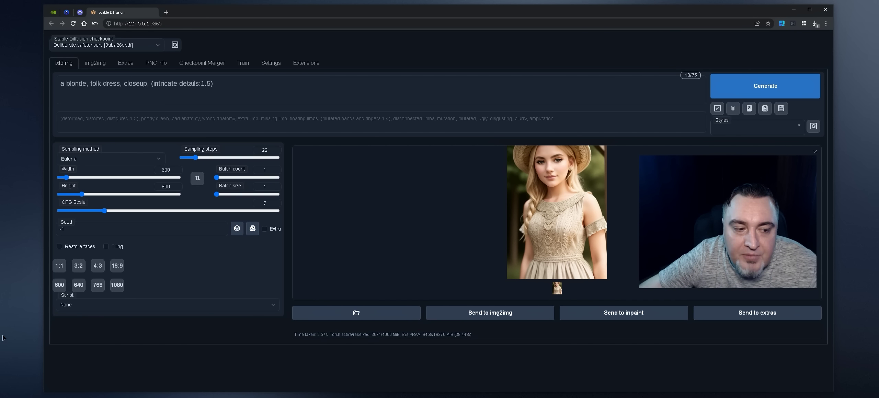
- Enable the X/Y/Z plot script and set its X type to Prompt S/R
left_click(107, 308)
left_click(103, 339)
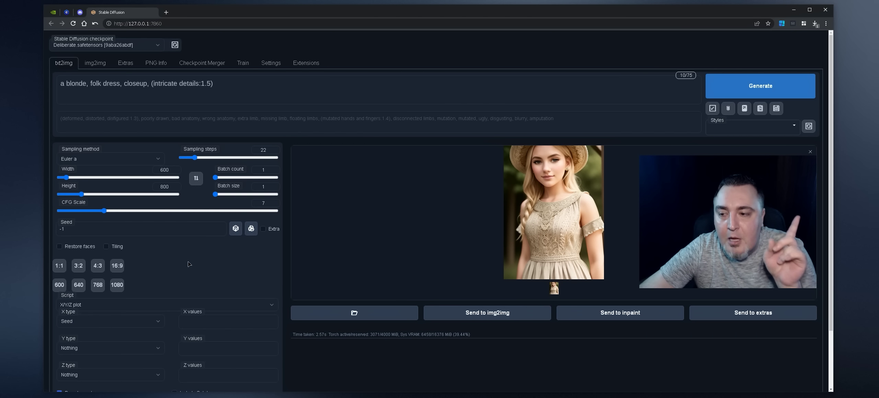
left_click(96, 306)
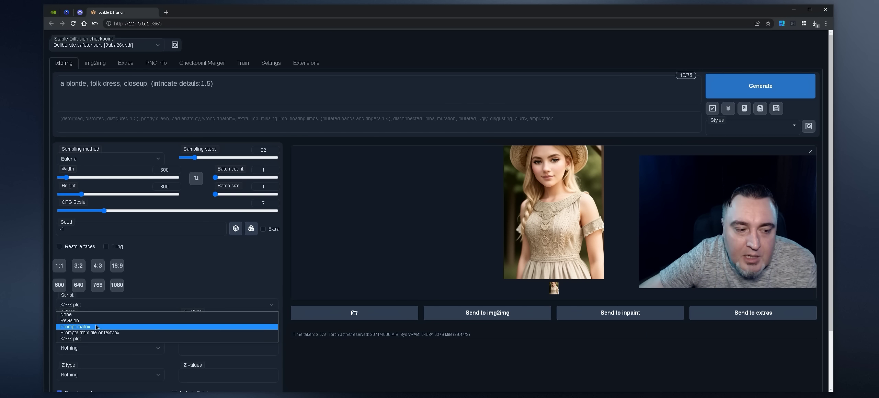
left_click(91, 339)
scroll(92, 309, "down", 2)
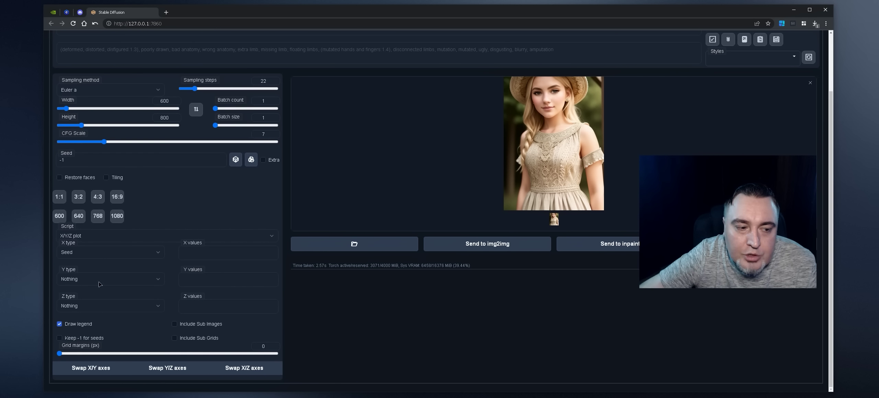
left_click(103, 252)
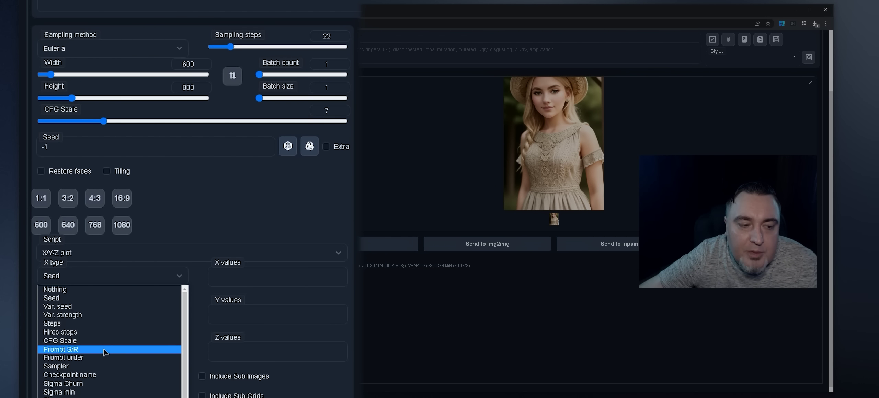
left_click(103, 305)
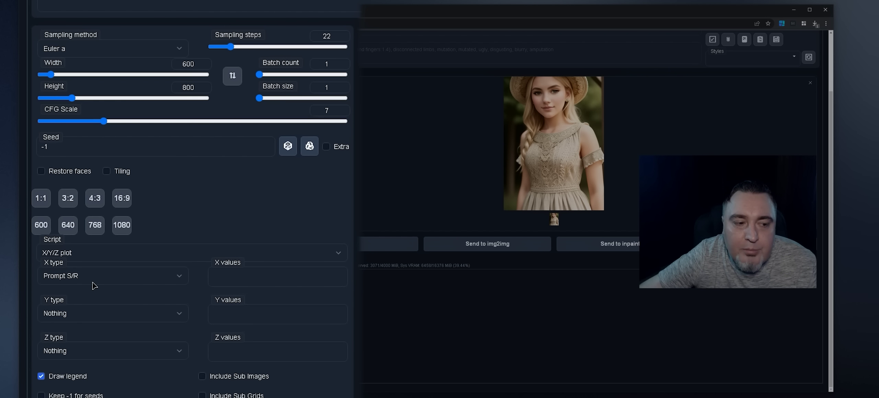
- Copy the 1.5 weight from the prompt into the X values and complete the list as "1.5, 1.25, 1"
scroll(274, 257, "up", 2)
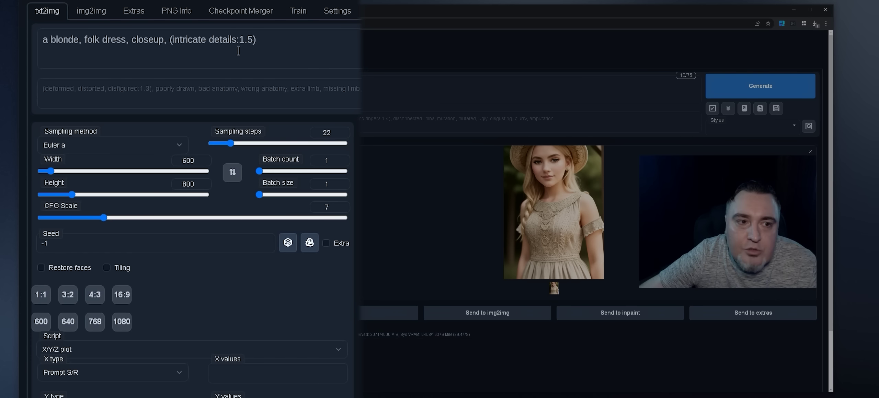
left_click_drag(240, 40, 253, 40)
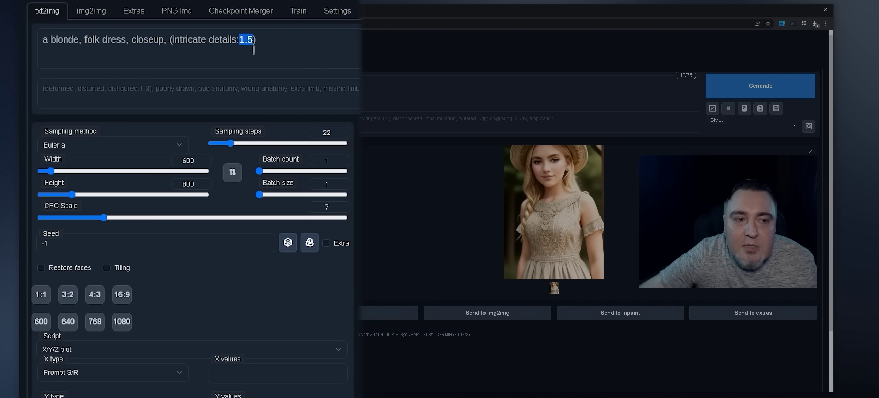
key("ctrl+c")
left_click(227, 370)
key("ctrl+v")
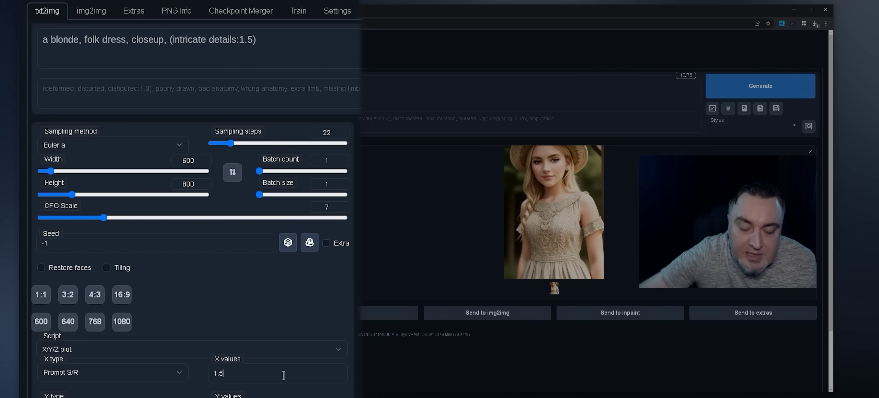
type(", 1.25")
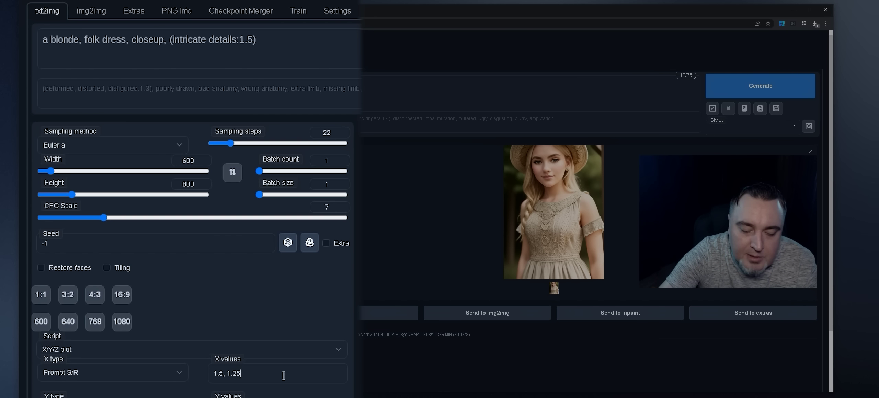
type(", 1")
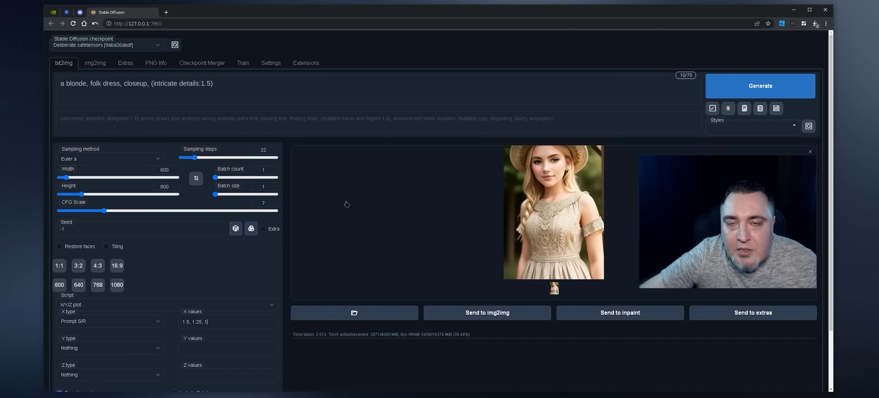
- Generate the comparison grid for the three "intricate details" weights and view it enlarged
left_click_drag(151, 84, 213, 83)
left_click(263, 88)
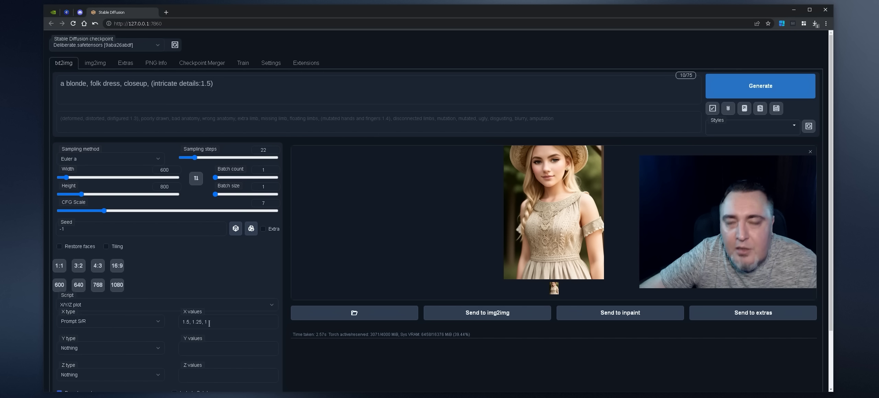
left_click(707, 86)
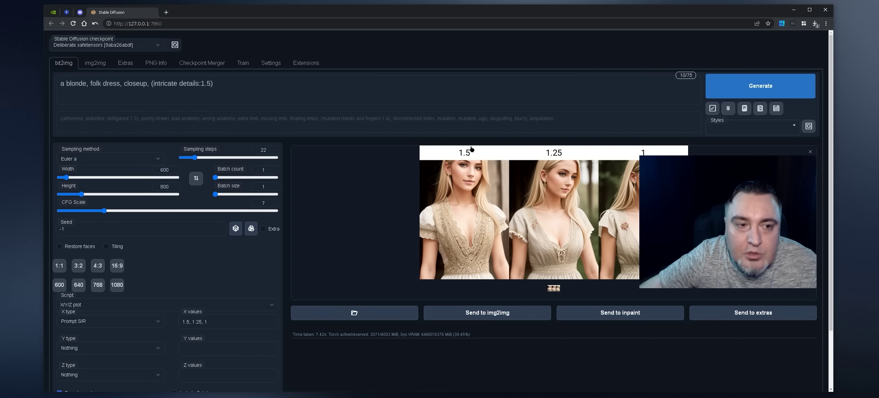
left_click(427, 220)
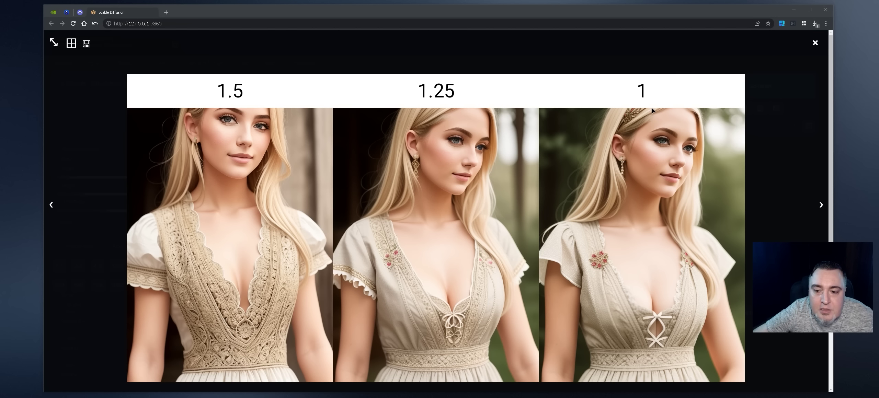
left_click(558, 178)
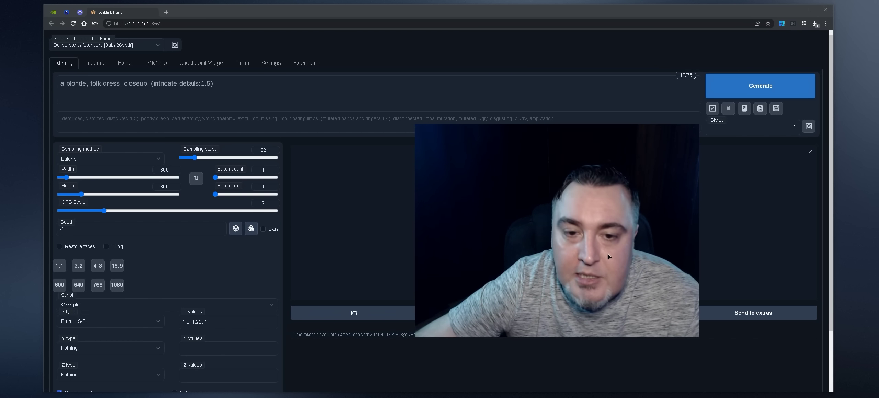
- Keep the X/Y/Z plot script, generate a second comparison grid with the same weights and compare its images enlarged
left_click(93, 305)
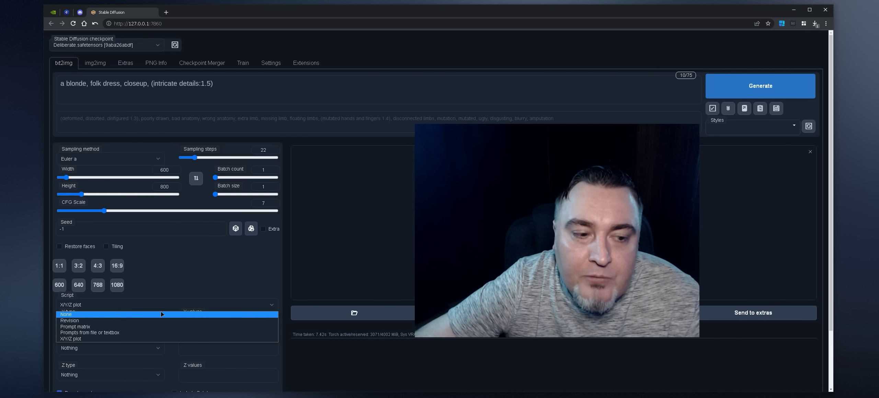
key("Escape")
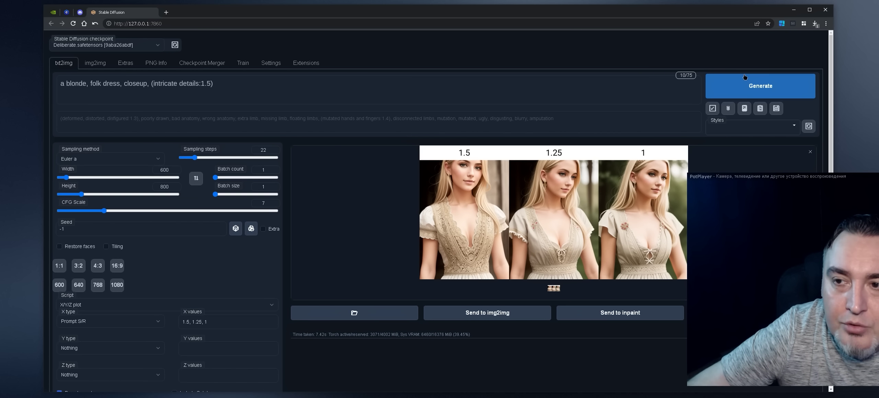
left_click(745, 79)
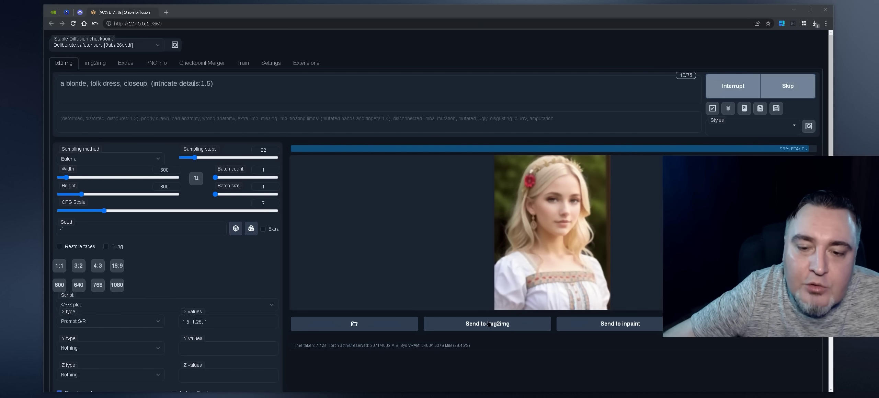
left_click(510, 217)
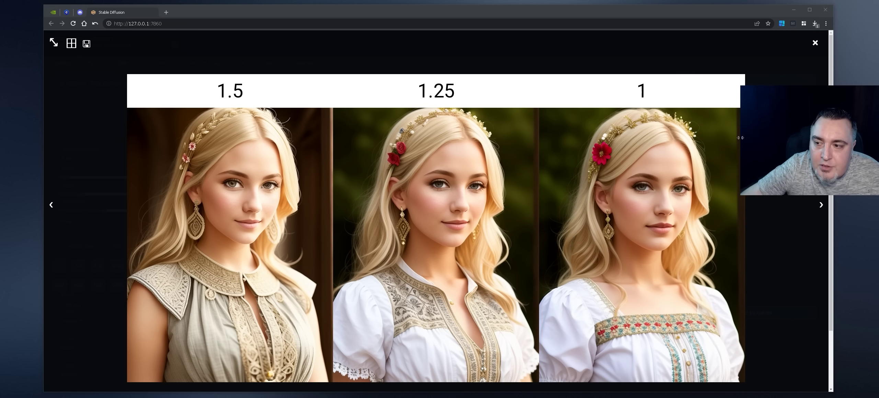
left_click(266, 270)
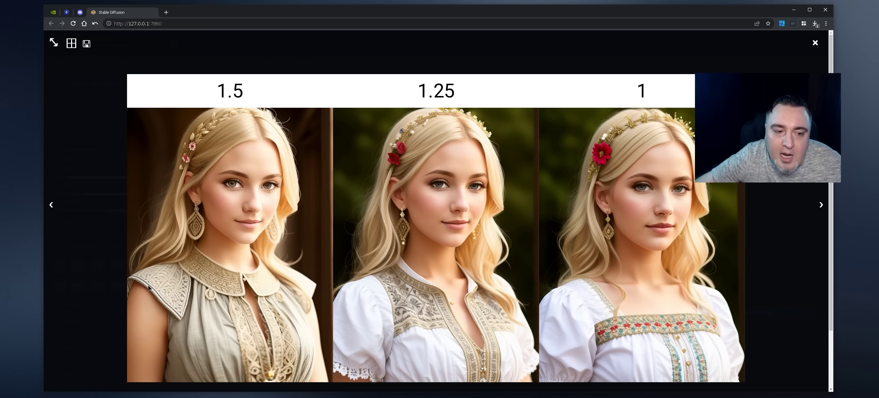
left_click(346, 202)
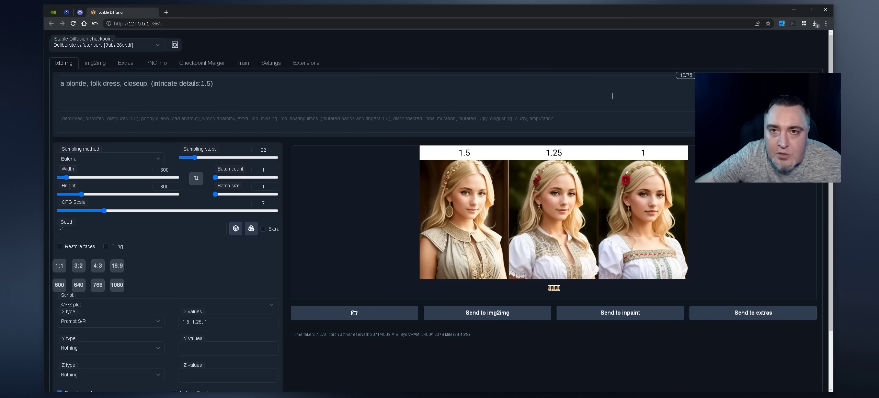
- Generate another comparison grid with the weights 1.5, 1.25 and 1, examine it enlarged and close the enlarged view
key("ctrl+Return")
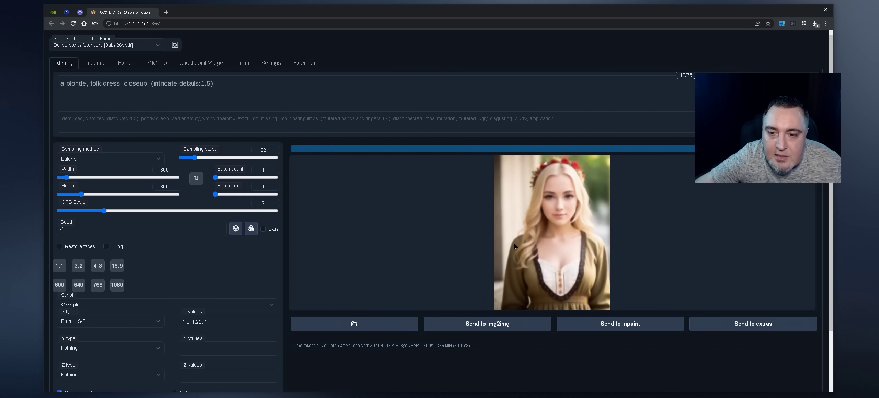
left_click(522, 224)
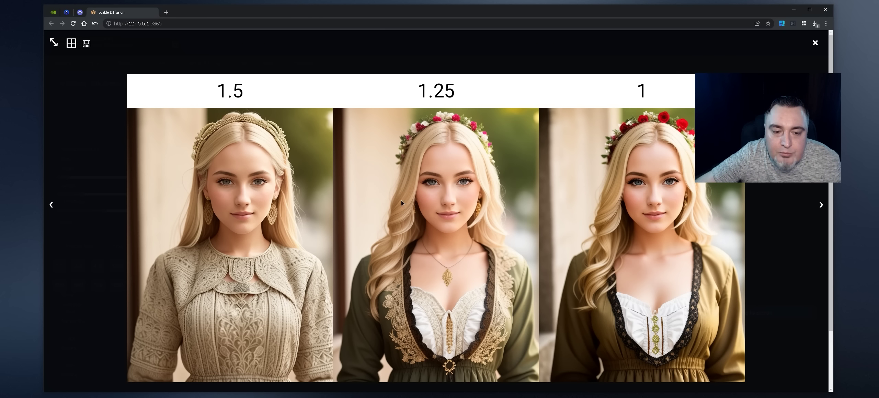
left_click(439, 177)
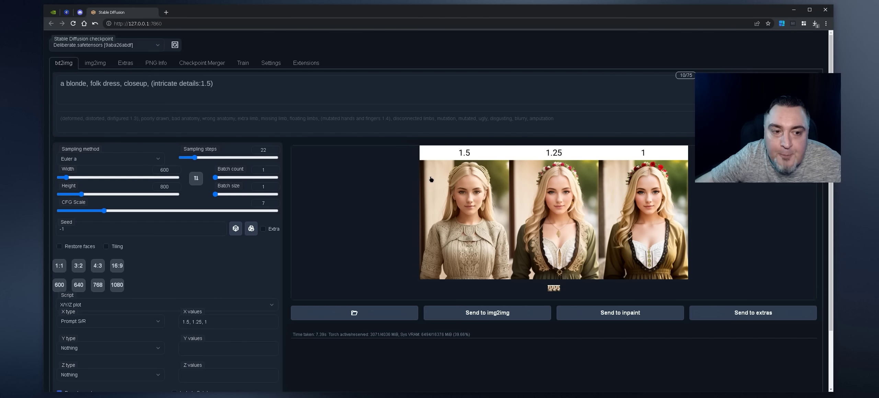
- Turn off the X/Y/Z plot by setting the script to None
left_click(120, 304)
left_click(113, 315)
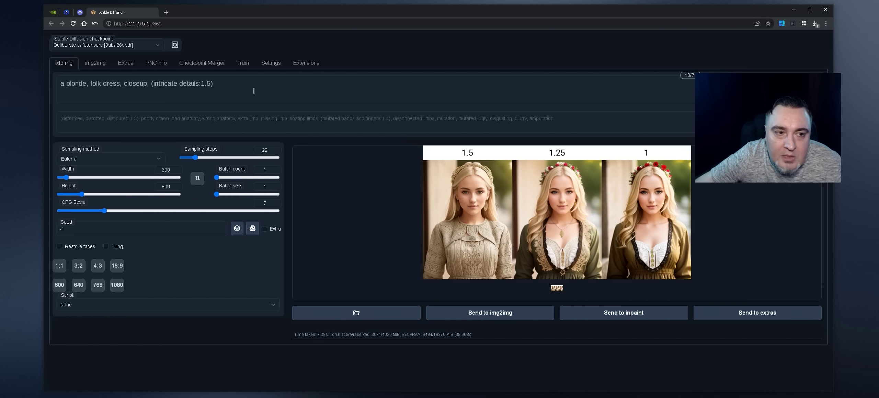
left_click_drag(155, 84, 241, 94)
left_click(241, 94)
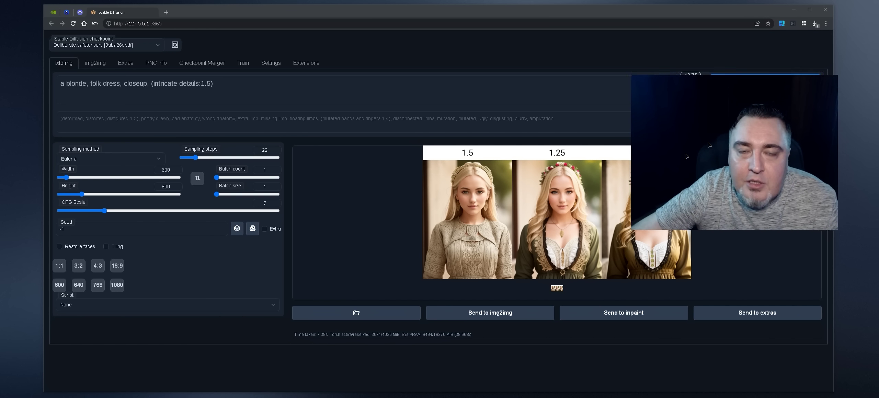
left_click(331, 92)
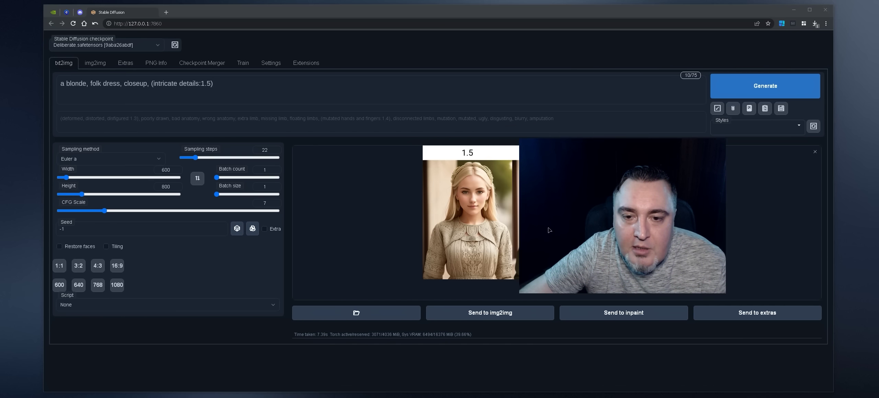
left_click(319, 172)
left_click(287, 271)
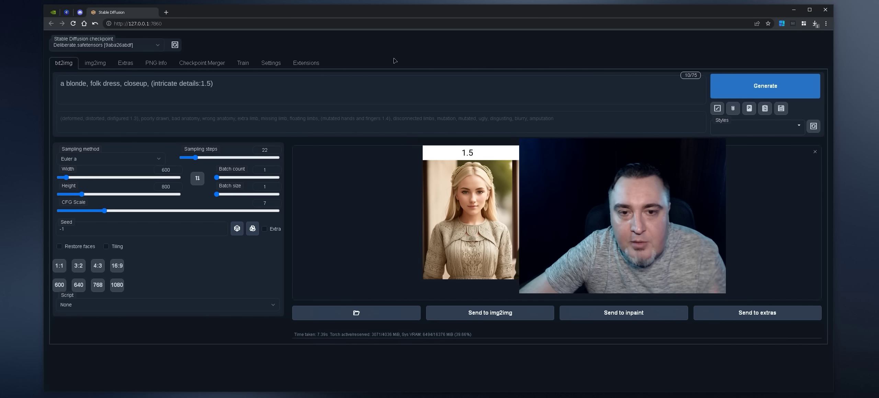
left_click(292, 84)
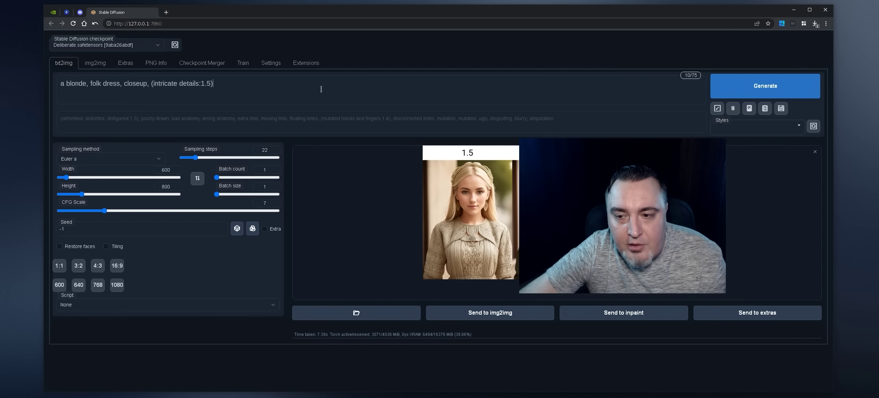